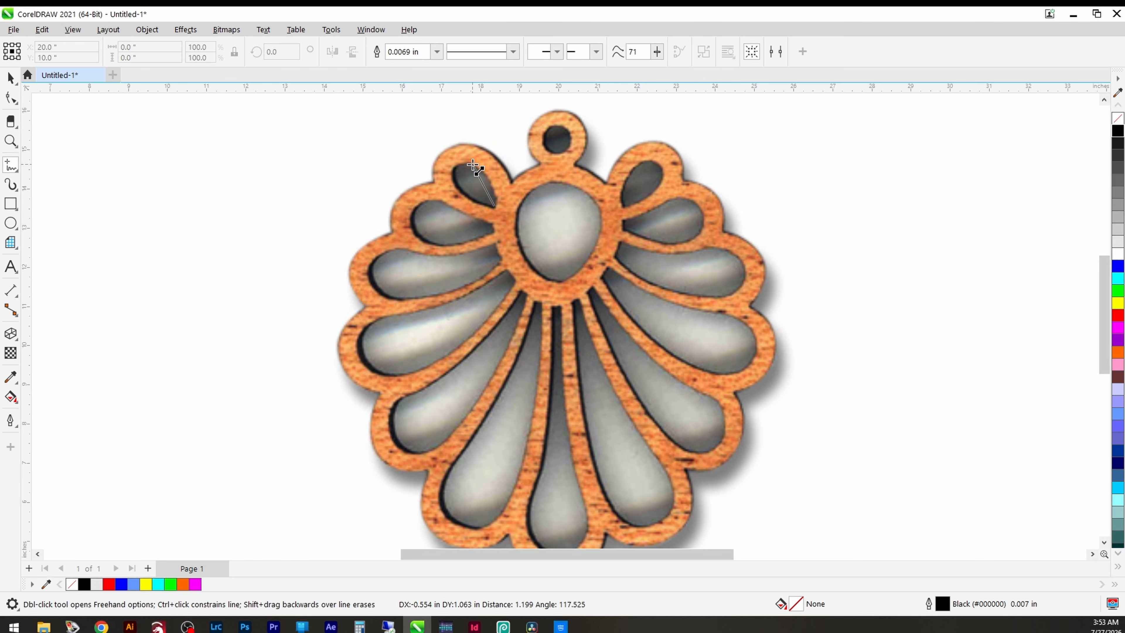
- Trace the topmost left petal opening as a closed straight-sided outline about 1.02 by 1.03 inches
{"action": "left_click", "coordinate": [474, 167]}
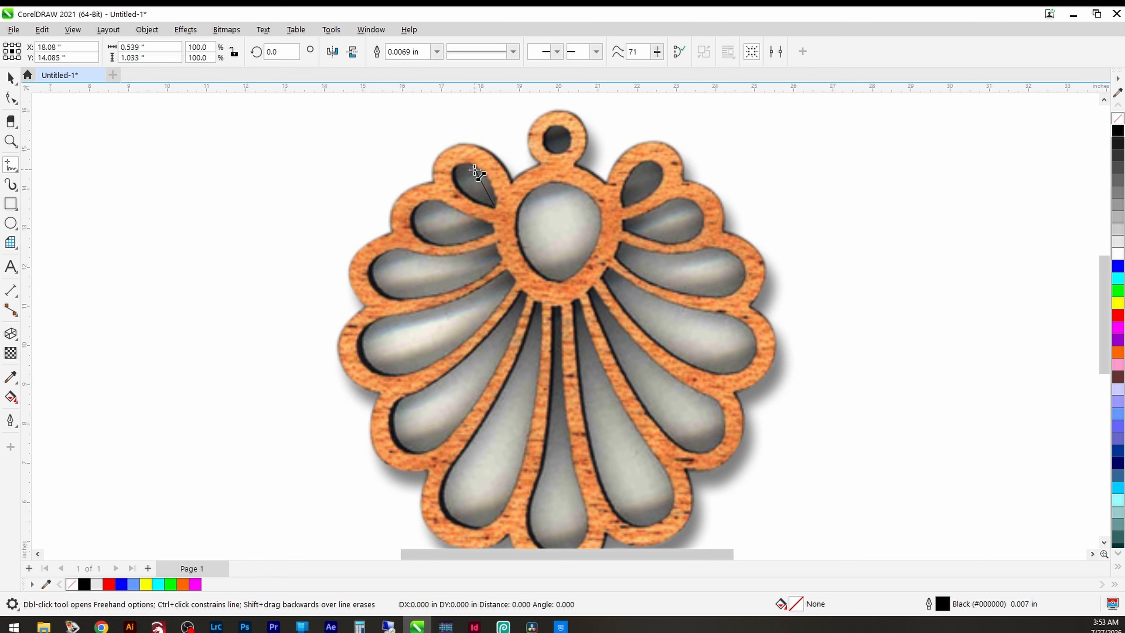
{"action": "left_click", "coordinate": [455, 187]}
{"action": "left_click", "coordinate": [495, 207]}
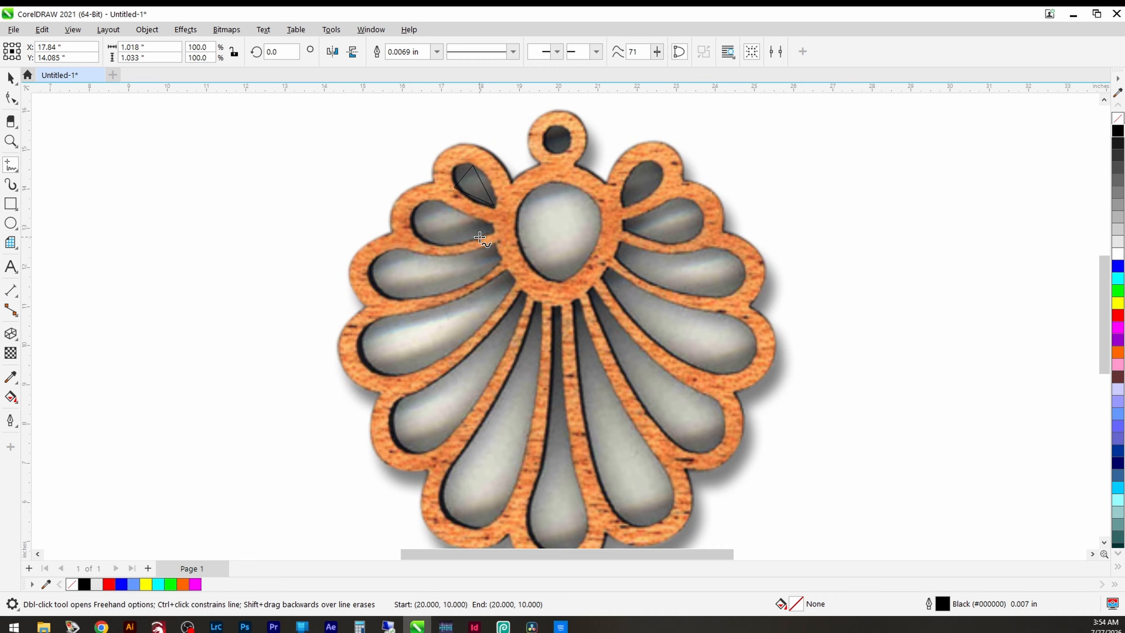
- Trace the second left petal opening as a closed four-sided outline about 1.84 by 0.94 inches
{"action": "left_click", "coordinate": [496, 234]}
{"action": "left_click", "coordinate": [491, 221]}
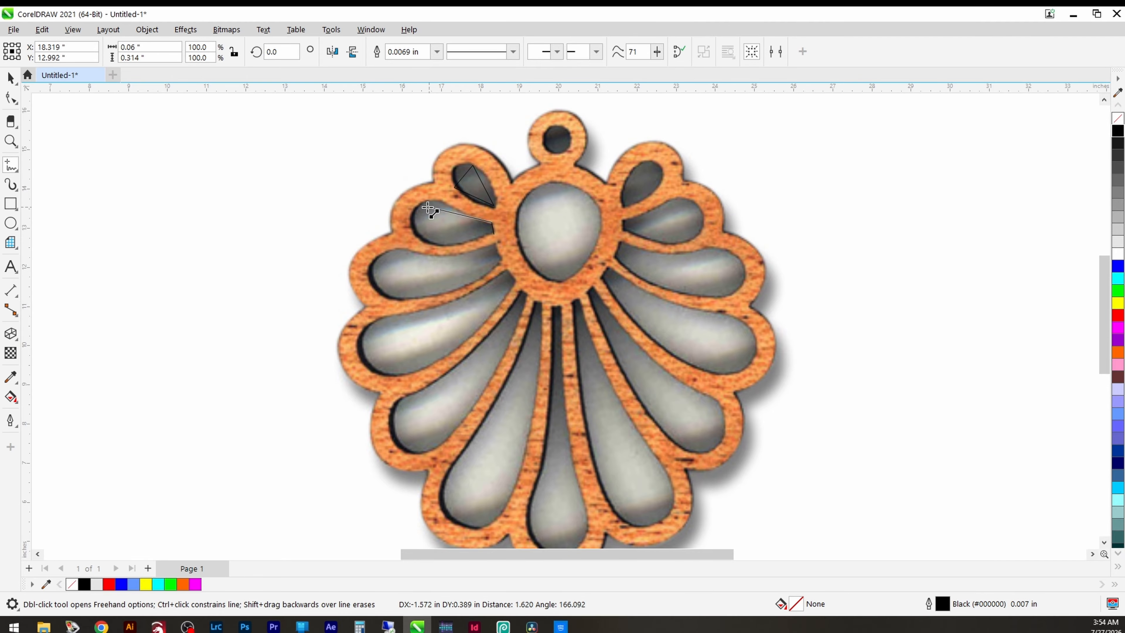
{"action": "left_click", "coordinate": [440, 201]}
{"action": "left_click", "coordinate": [423, 237]}
{"action": "left_click", "coordinate": [494, 234]}
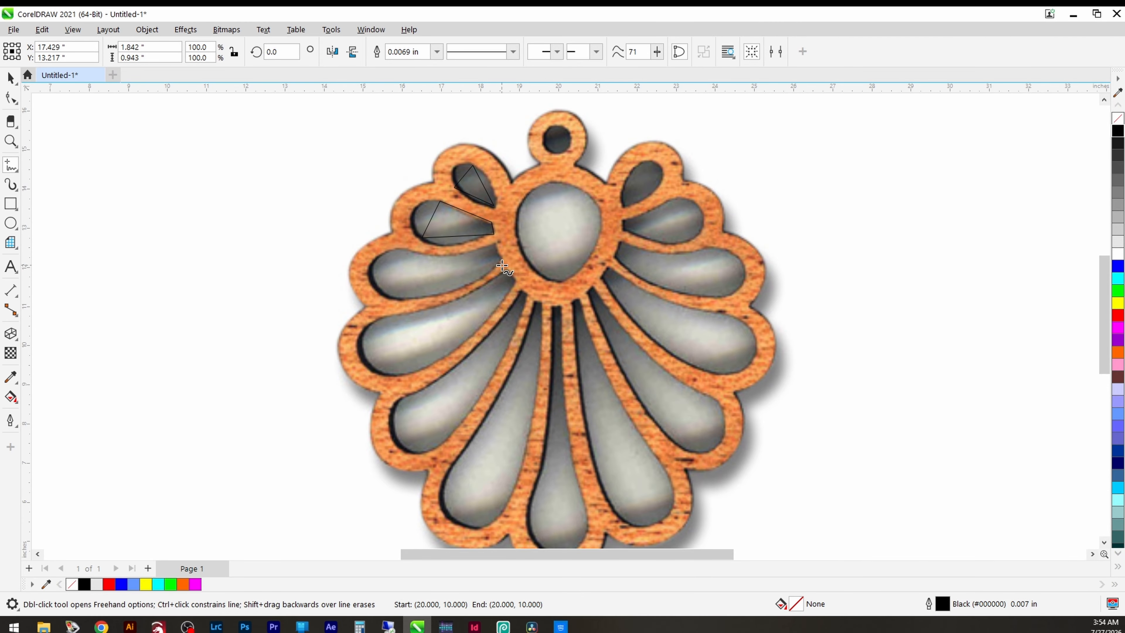
- Trace the third left petal opening with a closed outline of straight segments
{"action": "left_click", "coordinate": [501, 263]}
{"action": "left_click", "coordinate": [494, 242]}
{"action": "left_click", "coordinate": [404, 250]}
{"action": "left_click", "coordinate": [382, 292]}
{"action": "left_click", "coordinate": [461, 287]}
{"action": "left_click", "coordinate": [502, 263]}
- Trace the fourth left petal opening as a closed four-sided outline about 3.5 by 2.6 inches
{"action": "left_click", "coordinate": [515, 284]}
{"action": "left_click", "coordinate": [504, 268]}
{"action": "left_click", "coordinate": [390, 318]}
{"action": "left_click", "coordinate": [378, 372]}
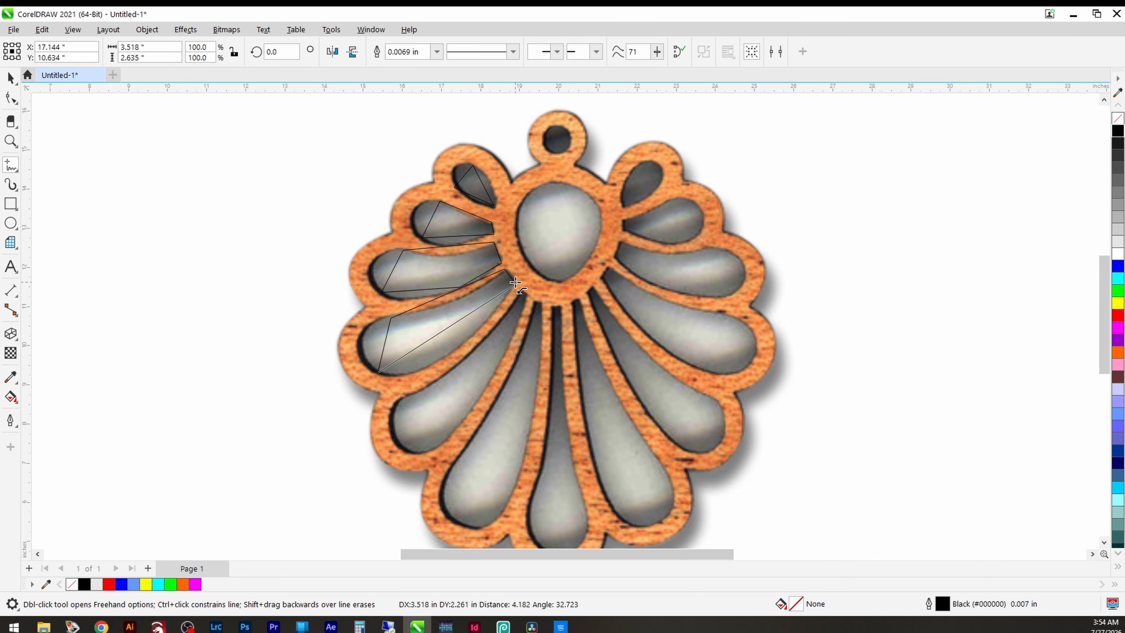
- Trace the fifth left petal opening with a closed outline of straight segments
{"action": "left_click", "coordinate": [520, 289]}
{"action": "left_click", "coordinate": [413, 390]}
{"action": "left_click", "coordinate": [425, 449]}
{"action": "left_click", "coordinate": [525, 297]}
- Trace the sixth petal opening, just left of the bottom center petal, with a closed straight-sided outline
{"action": "scroll", "coordinate": [526, 297], "scroll_direction": "up", "scroll_amount": 3}
{"action": "left_click", "coordinate": [550, 308]}
{"action": "left_click", "coordinate": [537, 305]}
{"action": "scroll", "coordinate": [541, 306], "scroll_direction": "down", "scroll_amount": 2}
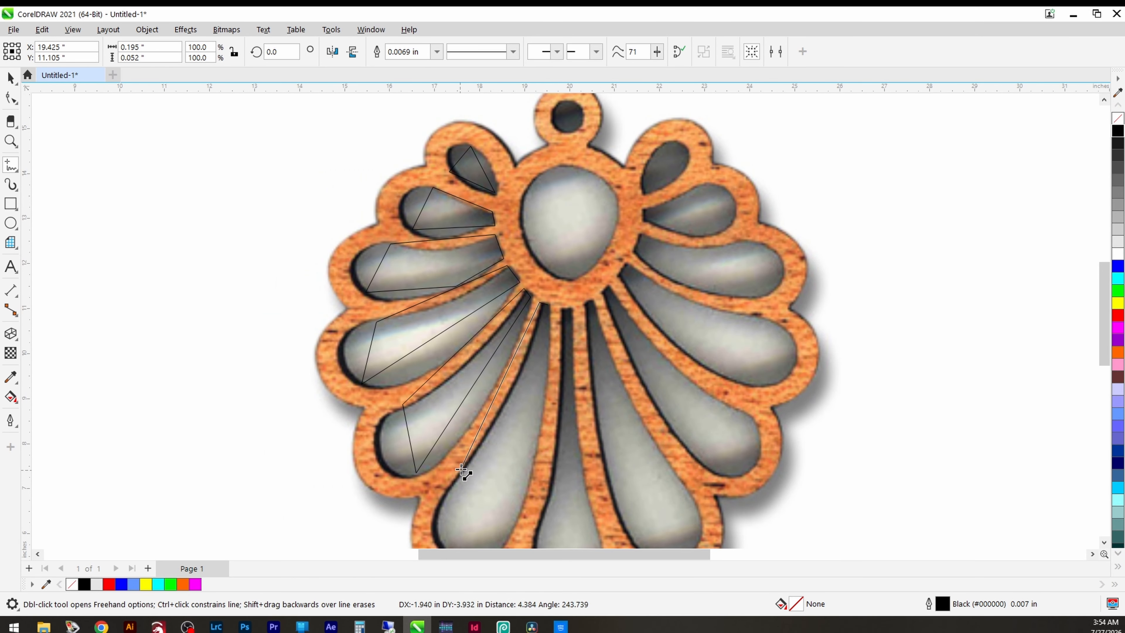
{"action": "left_click", "coordinate": [499, 506]}
{"action": "left_click", "coordinate": [548, 257]}
- Trace the bottom center petal opening as a closed four-sided outline about 1.15 by 6.11 inches
{"action": "left_click", "coordinate": [571, 261]}
{"action": "left_click", "coordinate": [561, 262]}
{"action": "left_click", "coordinate": [539, 475]}
{"action": "left_click", "coordinate": [590, 535]}
{"action": "left_click", "coordinate": [571, 261]}
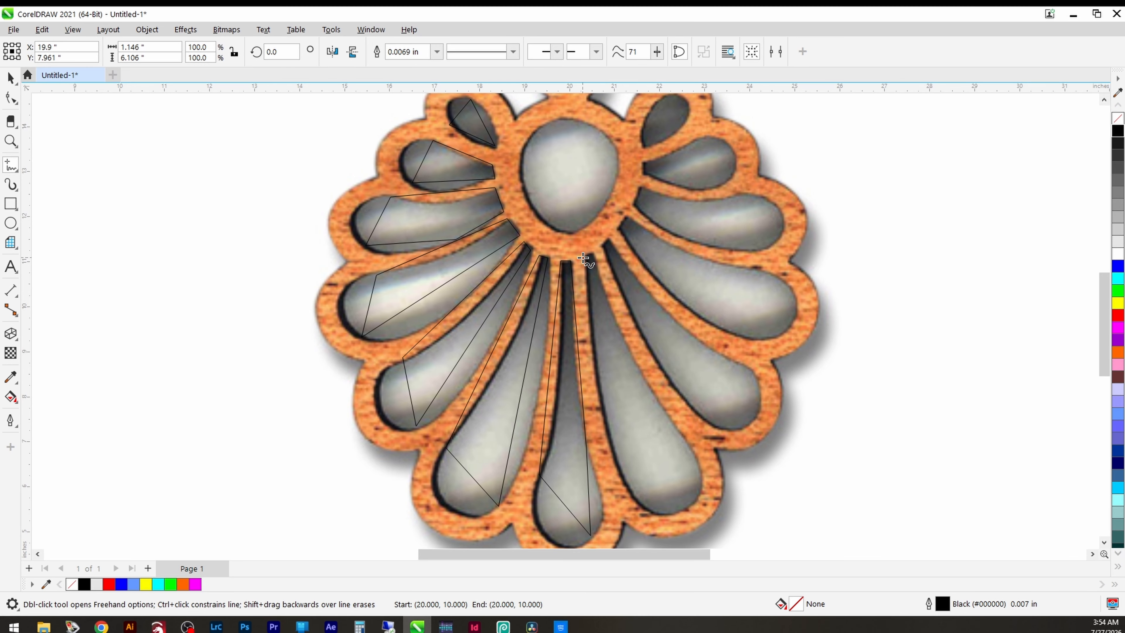
- Trace the large central opening as a closed triangle and draw a circle about 0.7 inches across over the hanging hole
{"action": "key", "text": "d"}
{"action": "key", "text": "space"}
{"action": "scroll", "coordinate": [632, 383], "scroll_direction": "down", "scroll_amount": 2}
{"action": "key", "text": "F5"}
{"action": "left_click", "coordinate": [559, 206]}
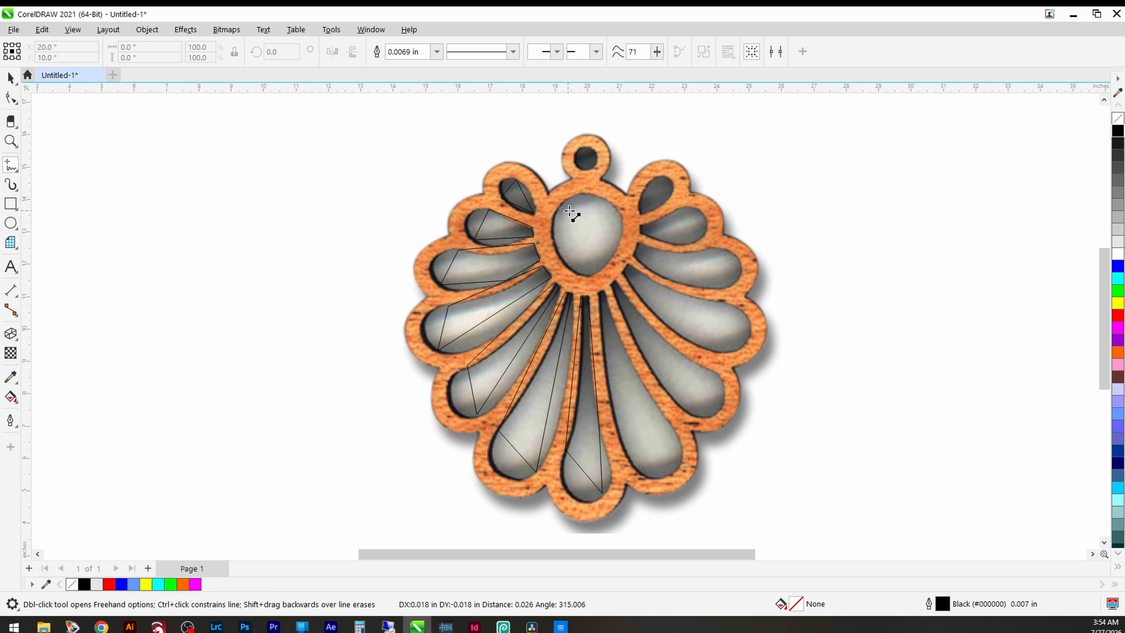
{"action": "double_click", "coordinate": [621, 226]}
{"action": "double_click", "coordinate": [587, 276]}
{"action": "left_click", "coordinate": [559, 207]}
{"action": "key", "text": "F7"}
{"action": "left_click_drag", "start_coordinate": [598, 170], "coordinate": [578, 147]}
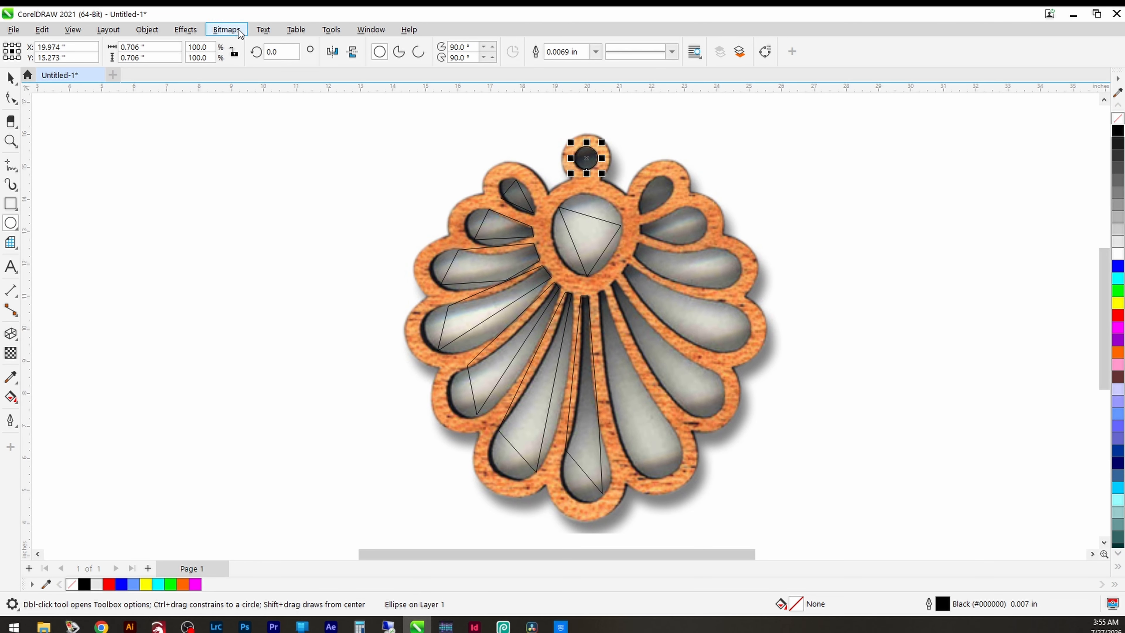
- Select all the traced petal outlines, the center triangle and the circle, and combine them into one curve
{"action": "left_click", "coordinate": [10, 141]}
{"action": "left_click", "coordinate": [536, 208]}
{"action": "right_click", "coordinate": [439, 354]}
{"action": "right_click", "coordinate": [576, 275]}
{"action": "key", "text": "F4"}
{"action": "key", "text": "space"}
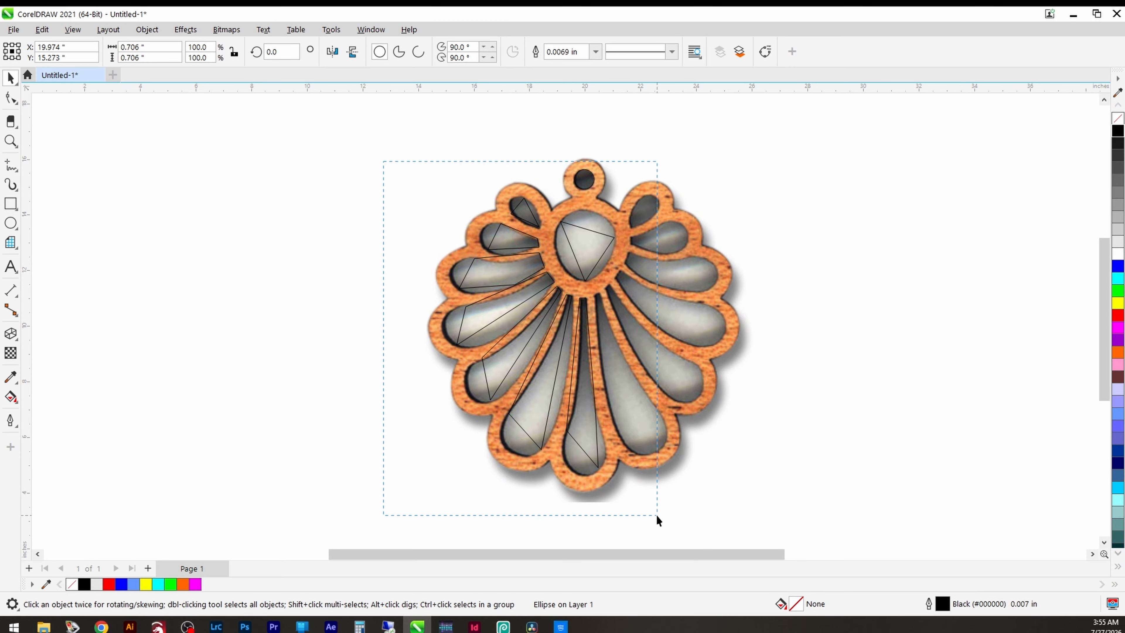
{"action": "left_click_drag", "start_coordinate": [656, 515], "coordinate": [657, 515]}
{"action": "right_click", "coordinate": [592, 376]}
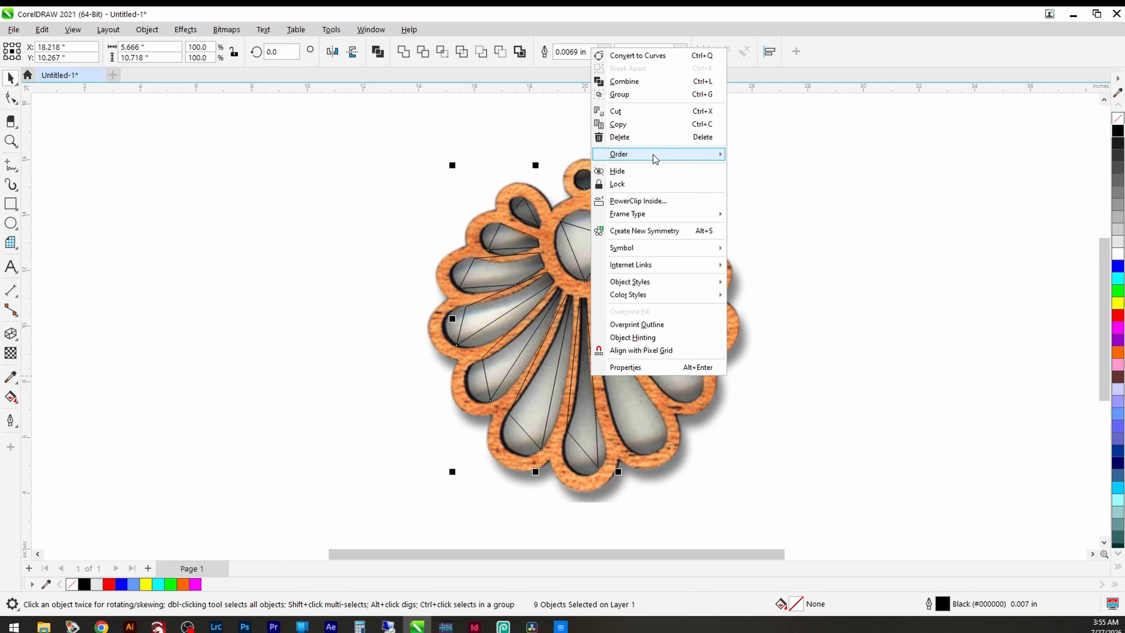
{"action": "left_click", "coordinate": [661, 81]}
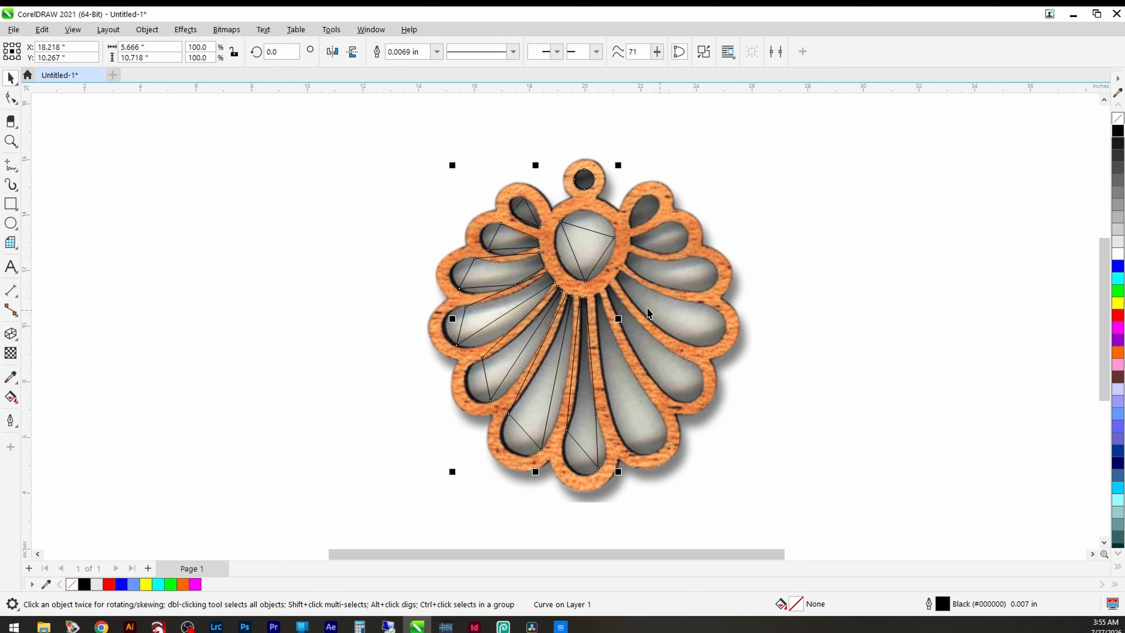
- Select every node of the combined shape and convert the straight segments to curves
{"action": "key", "text": "F10"}
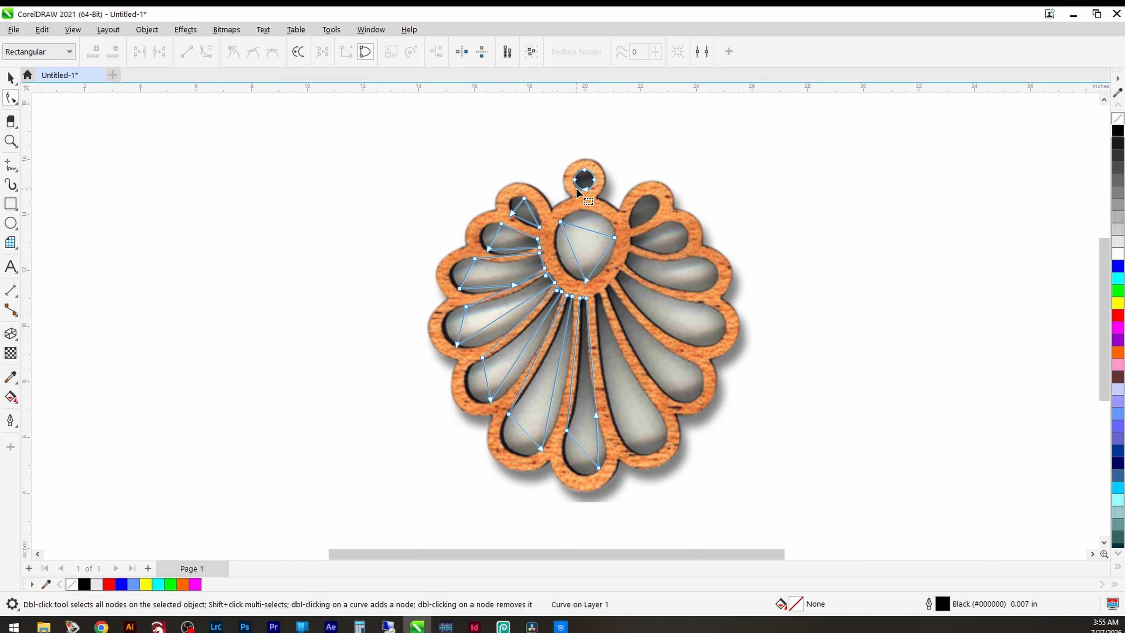
{"action": "left_click", "coordinate": [534, 56]}
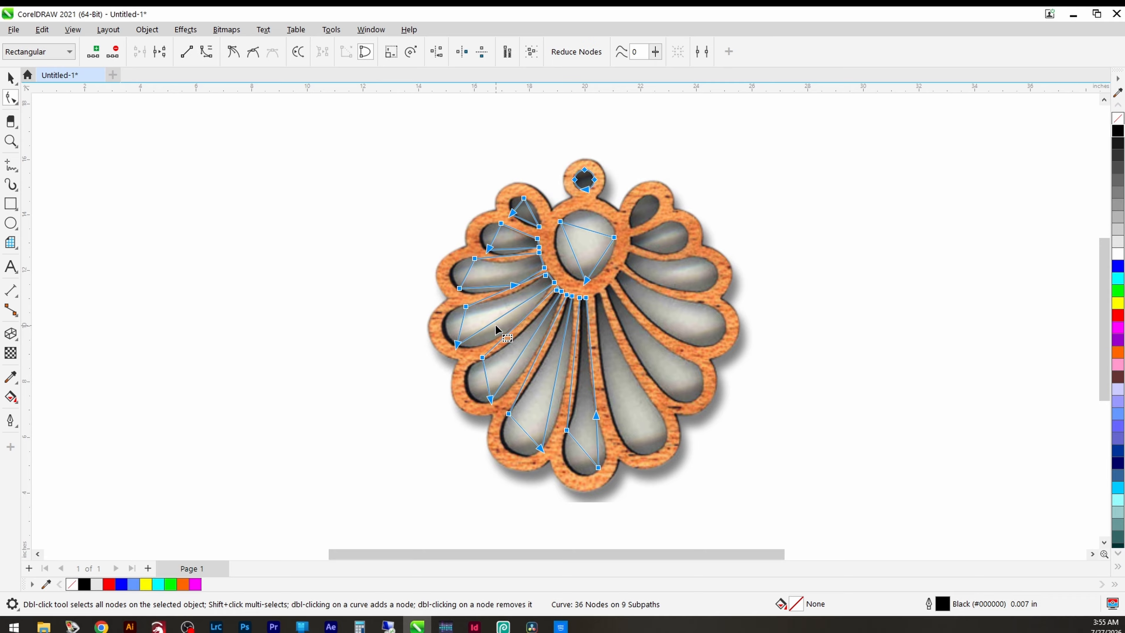
{"action": "right_click", "coordinate": [465, 305]}
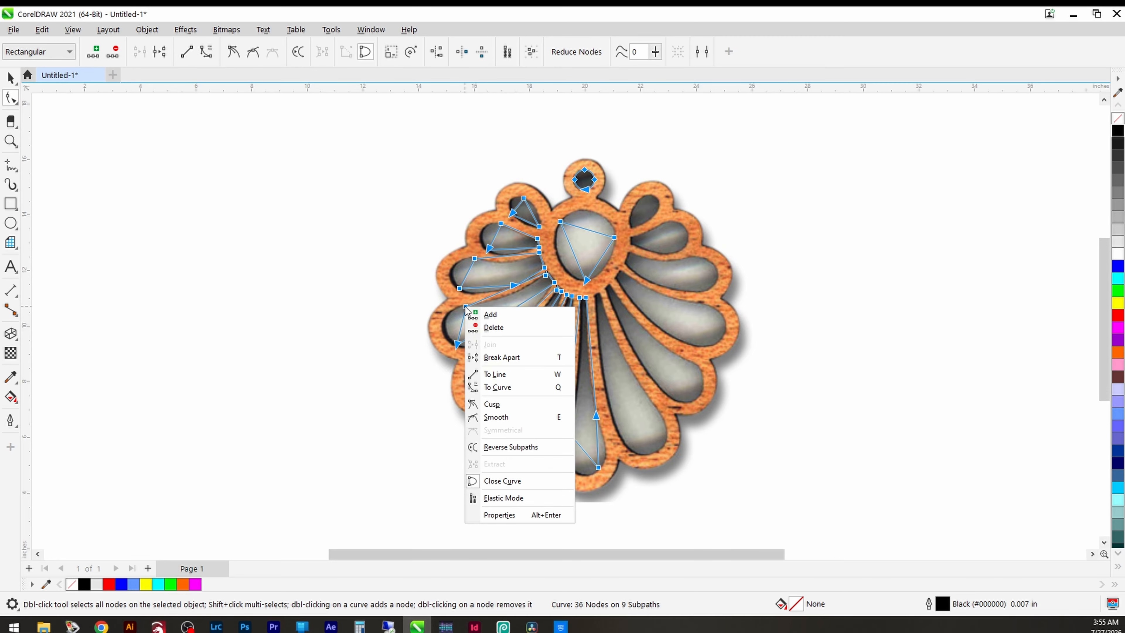
{"action": "left_click", "coordinate": [489, 389]}
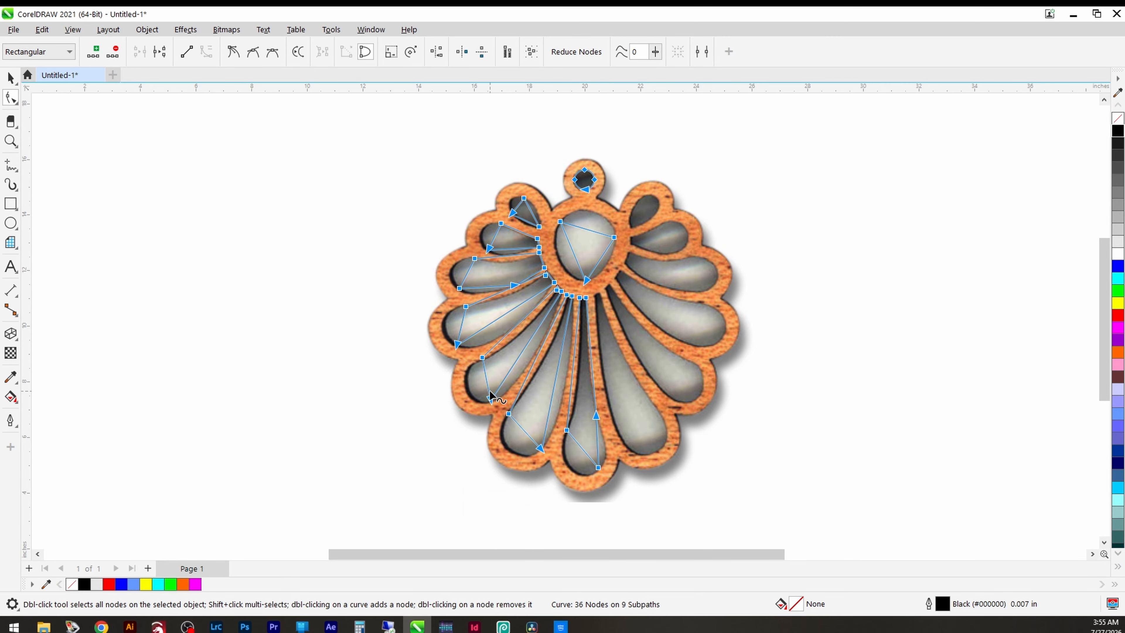
{"action": "left_click", "coordinate": [498, 527]}
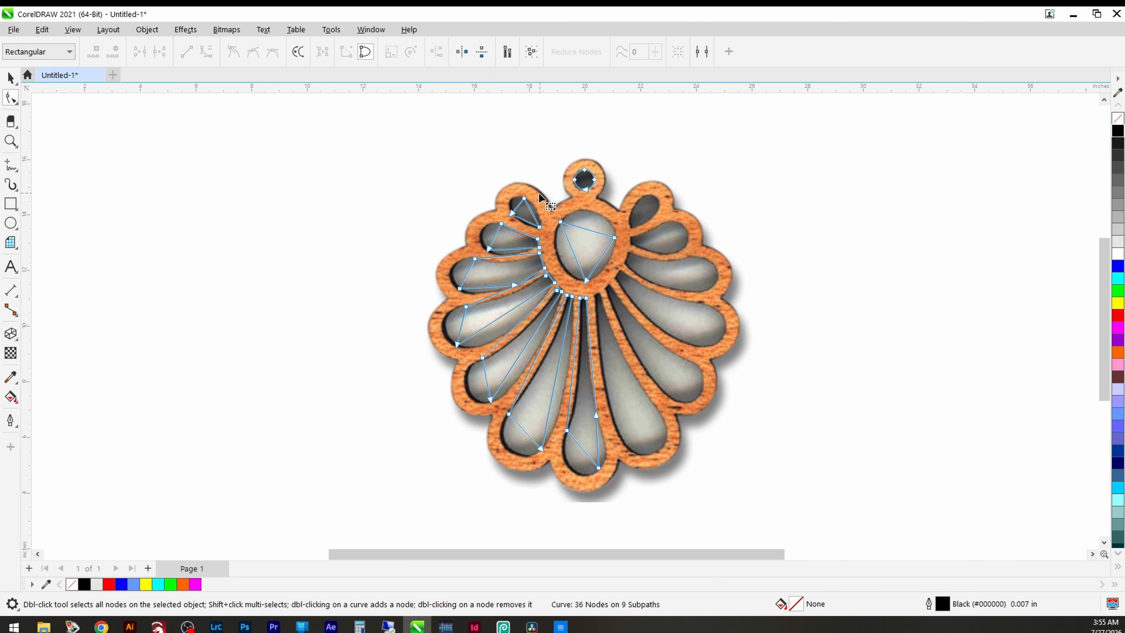
- Bend the three sides of the center triangle outward to follow the edge of the central opening
{"action": "scroll", "coordinate": [539, 193], "scroll_direction": "up", "scroll_amount": 2}
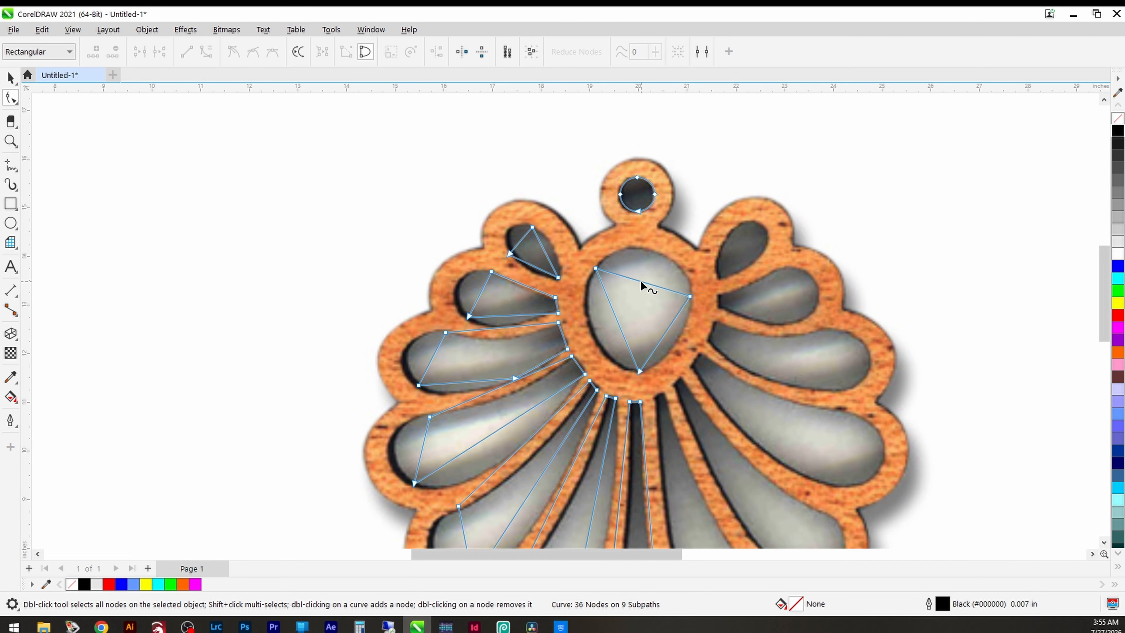
{"action": "left_click_drag", "start_coordinate": [641, 280], "coordinate": [651, 250]}
{"action": "left_click_drag", "start_coordinate": [667, 327], "coordinate": [686, 331]}
{"action": "left_click_drag", "start_coordinate": [611, 312], "coordinate": [589, 325]}
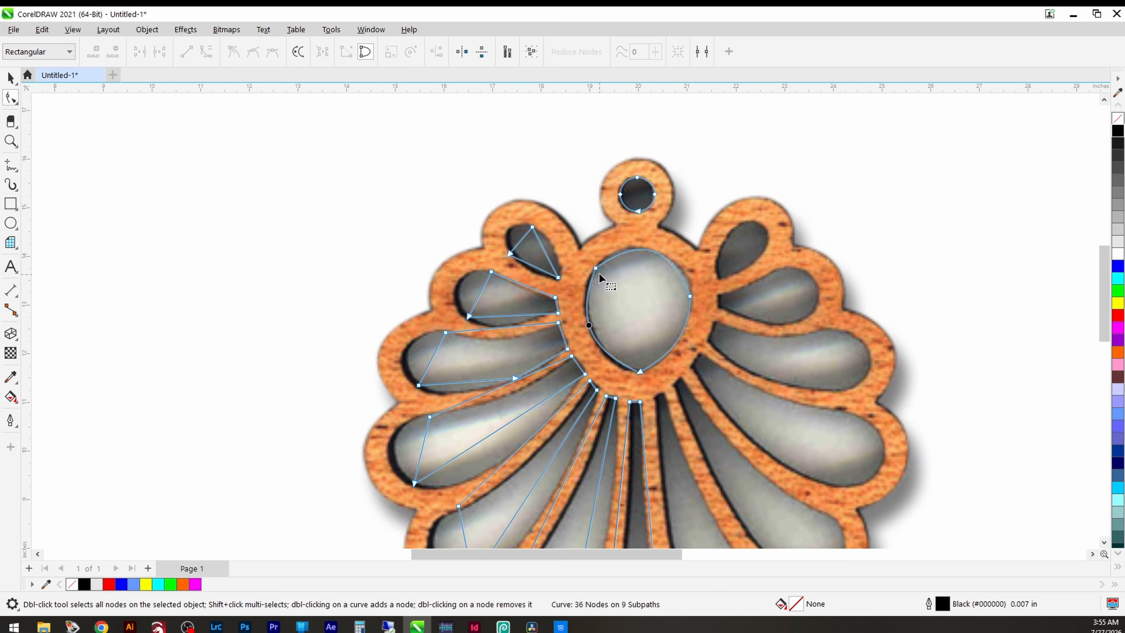
- Refine the central opening's curve by repositioning its upper node to the top edge and removing the extra node on its left side
{"action": "left_click_drag", "start_coordinate": [690, 298], "coordinate": [695, 326]}
{"action": "double_click", "coordinate": [636, 245]}
{"action": "left_click_drag", "start_coordinate": [635, 245], "coordinate": [631, 251]}
{"action": "double_click", "coordinate": [587, 298]}
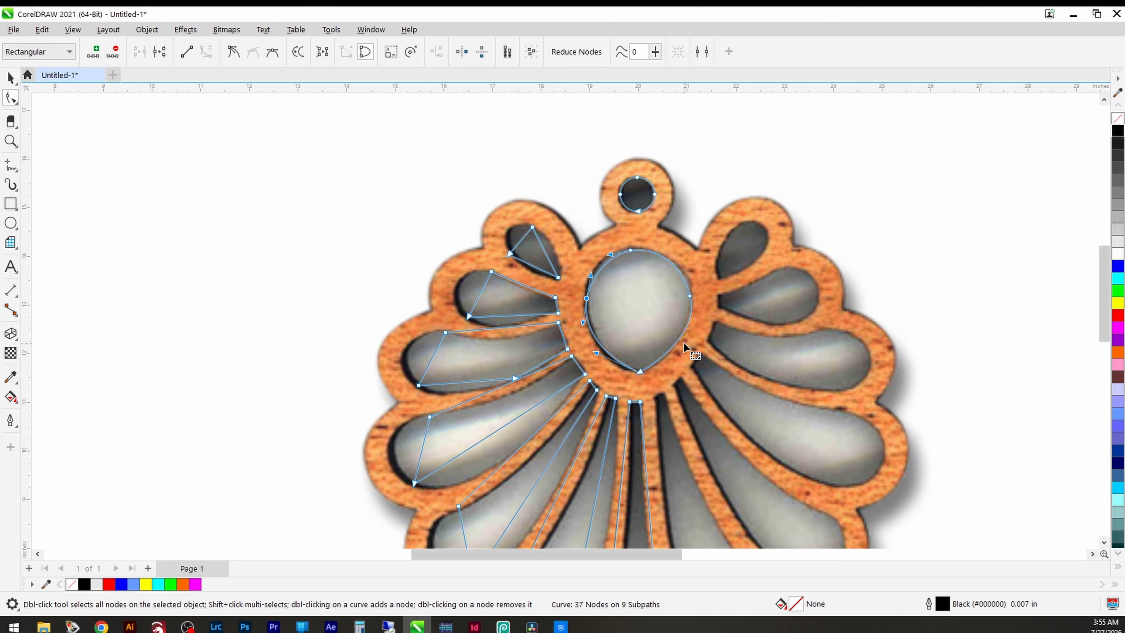
{"action": "key", "text": "Delete"}
{"action": "left_click_drag", "start_coordinate": [598, 339], "coordinate": [595, 343]}
- Bend the segments of the topmost left petal outline to match the rounded opening
{"action": "scroll", "coordinate": [533, 273], "scroll_direction": "up", "scroll_amount": 2}
{"action": "left_click_drag", "start_coordinate": [510, 217], "coordinate": [490, 199]}
{"action": "left_click_drag", "start_coordinate": [551, 232], "coordinate": [523, 269]}
- Bend the second left petal's segments to its opening and adjust the control handles of its rounded end
{"action": "left_click_drag", "start_coordinate": [513, 293], "coordinate": [507, 295]}
{"action": "left_click_drag", "start_coordinate": [441, 307], "coordinate": [402, 293]}
{"action": "left_click_drag", "start_coordinate": [500, 347], "coordinate": [475, 364]}
{"action": "left_click", "coordinate": [419, 350]}
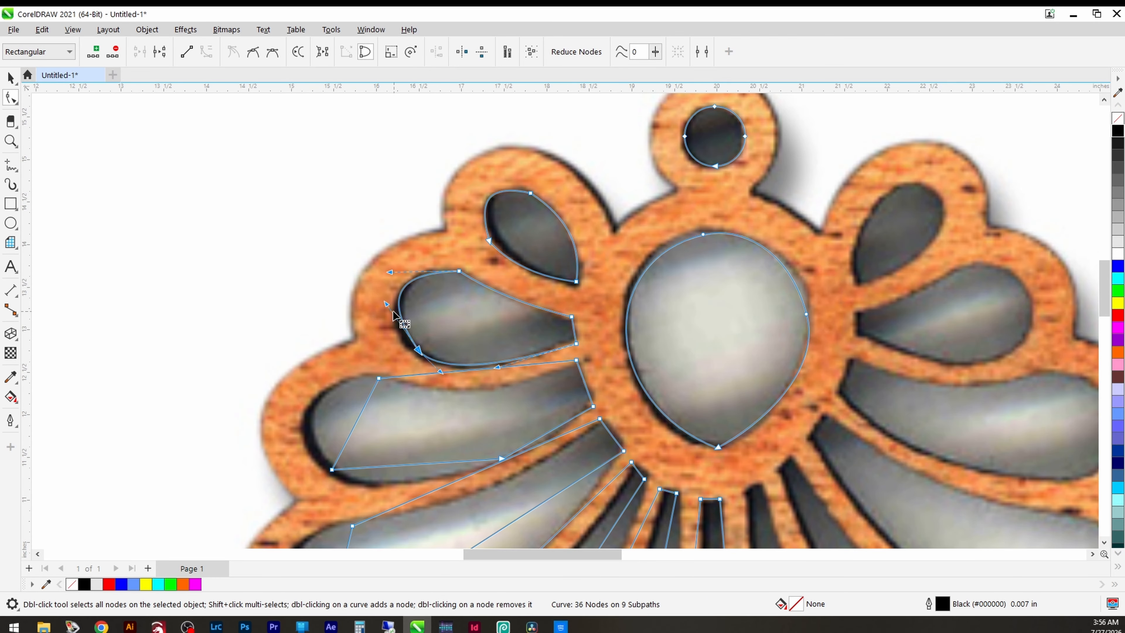
{"action": "left_click_drag", "start_coordinate": [459, 271], "coordinate": [461, 274]}
{"action": "left_click_drag", "start_coordinate": [391, 275], "coordinate": [389, 267]}
{"action": "left_click_drag", "start_coordinate": [387, 304], "coordinate": [379, 323]}
- Bend the upper, lower and outer segments of the third left petal outline to follow its opening
{"action": "scroll", "coordinate": [444, 350], "scroll_direction": "down", "scroll_amount": 1}
{"action": "left_click_drag", "start_coordinate": [427, 425], "coordinate": [426, 435]}
{"action": "left_click_drag", "start_coordinate": [516, 402], "coordinate": [518, 405]}
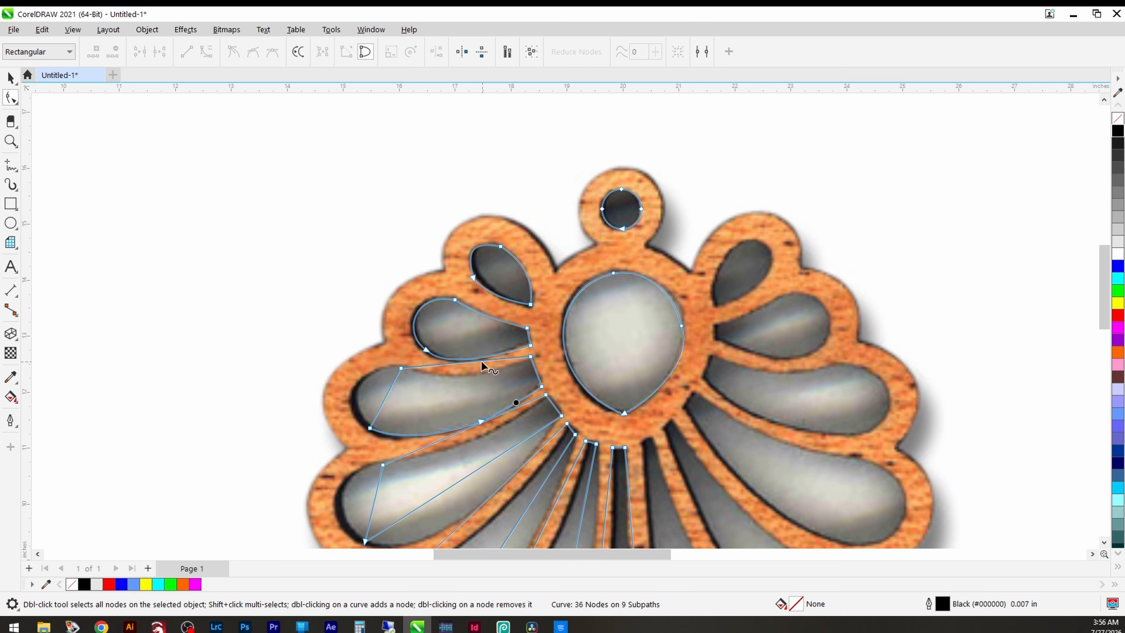
{"action": "left_click_drag", "start_coordinate": [478, 361], "coordinate": [475, 371]}
{"action": "left_click_drag", "start_coordinate": [385, 397], "coordinate": [353, 396]}
- Curve the fourth left petal's long sides and rounded end to fit its opening, and nudge its lower outer node
{"action": "left_click_drag", "start_coordinate": [462, 431], "coordinate": [461, 445]}
{"action": "left_click_drag", "start_coordinate": [447, 489], "coordinate": [445, 518]}
{"action": "left_click_drag", "start_coordinate": [375, 501], "coordinate": [349, 479]}
{"action": "left_click_drag", "start_coordinate": [364, 541], "coordinate": [362, 543]}
- Curve the fifth left petal's upper side and rounded end to fit the opening, adjusting the outer node's handle
{"action": "scroll", "coordinate": [501, 541], "scroll_direction": "down", "scroll_amount": 1}
{"action": "left_click_drag", "start_coordinate": [503, 543], "coordinate": [493, 340]}
{"action": "left_click_drag", "start_coordinate": [453, 299], "coordinate": [459, 311]}
{"action": "left_click_drag", "start_coordinate": [409, 384], "coordinate": [382, 429]}
{"action": "left_click", "coordinate": [402, 349]}
{"action": "left_click_drag", "start_coordinate": [351, 404], "coordinate": [350, 371]}
- Bend the long sides and rounded end of the sixth petal outline to match its opening
{"action": "left_click_drag", "start_coordinate": [499, 340], "coordinate": [512, 345]}
{"action": "left_click_drag", "start_coordinate": [479, 481], "coordinate": [450, 503]}
{"action": "left_click_drag", "start_coordinate": [532, 379], "coordinate": [550, 382]}
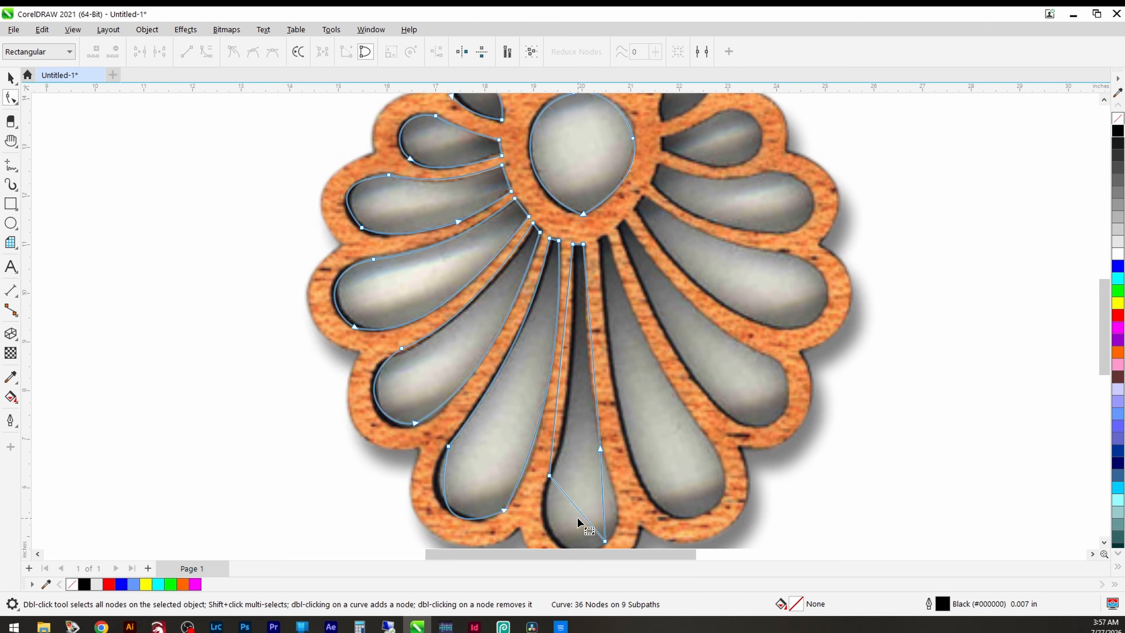
- Bend the rounded end and sides of the bottom center petal outline to follow its opening
{"action": "mouse_move", "coordinate": [581, 513]}
{"action": "left_mouse_down"}
{"action": "mouse_move", "coordinate": [574, 546]}
{"action": "mouse_move", "coordinate": [570, 514]}
{"action": "left_mouse_up"}
{"action": "left_click_drag", "start_coordinate": [603, 469], "coordinate": [616, 473]}
{"action": "left_click_drag", "start_coordinate": [591, 300], "coordinate": [571, 302]}
{"action": "scroll", "coordinate": [571, 315], "scroll_direction": "down", "scroll_amount": 3}
{"action": "scroll", "coordinate": [394, 255], "scroll_direction": "up", "scroll_amount": 1}
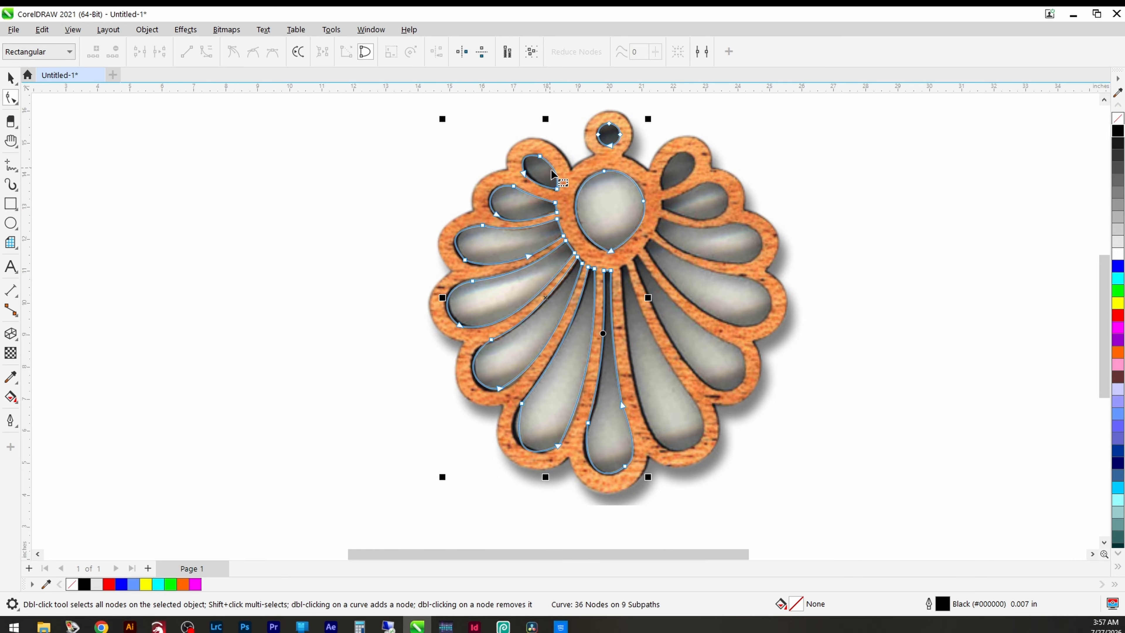
{"action": "scroll", "coordinate": [559, 230], "scroll_direction": "up", "scroll_amount": 4}
{"action": "left_click_drag", "start_coordinate": [624, 327], "coordinate": [641, 346]}
{"action": "scroll", "coordinate": [589, 348], "scroll_direction": "down", "scroll_amount": 5}
- Select the outer nodes of the left petals and make them smooth
{"action": "key", "text": "z"}
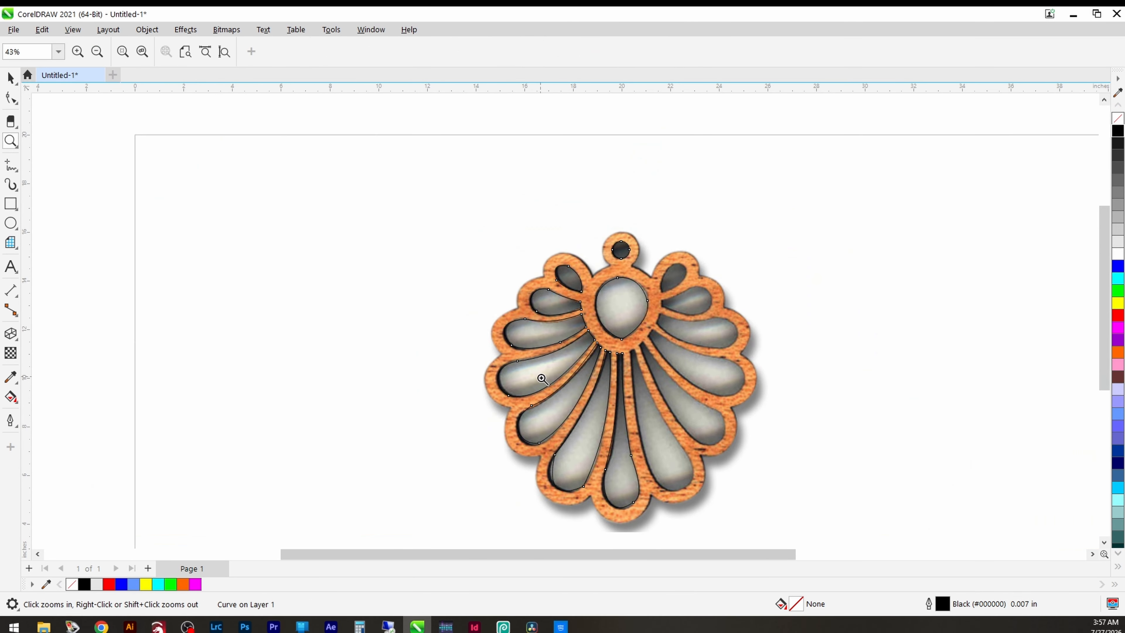
{"action": "key", "text": "F10"}
{"action": "scroll", "coordinate": [560, 456], "scroll_direction": "up", "scroll_amount": 1}
{"action": "left_click_drag", "start_coordinate": [583, 133], "coordinate": [467, 542]}
{"action": "right_click", "coordinate": [527, 265]}
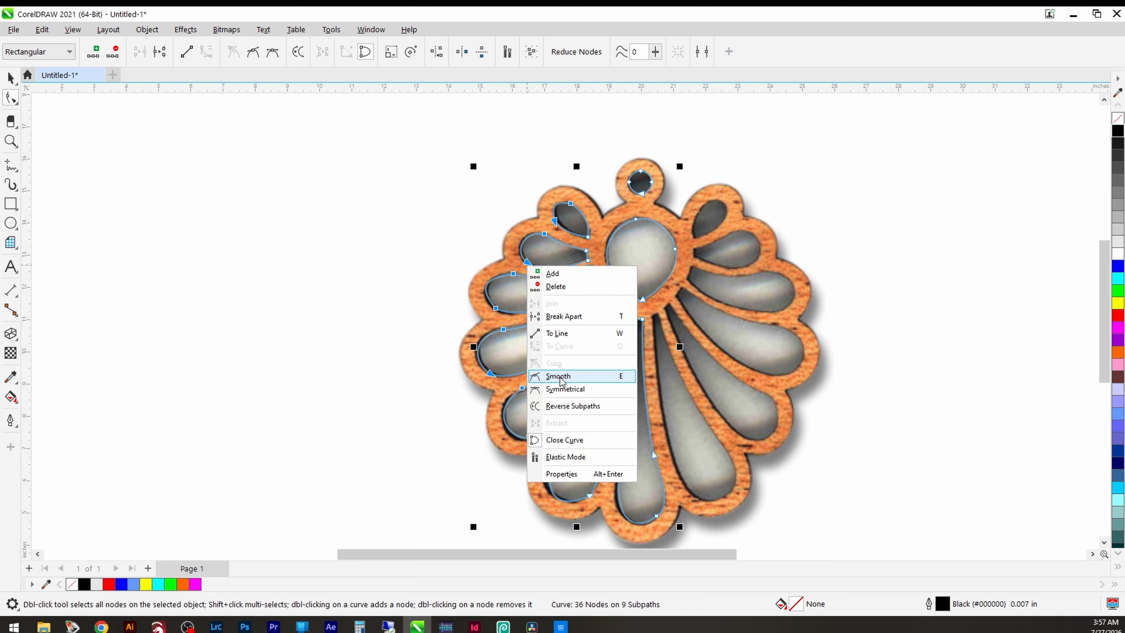
{"action": "left_click", "coordinate": [560, 377]}
{"action": "left_click", "coordinate": [758, 545]}
{"action": "scroll", "coordinate": [758, 544], "scroll_direction": "down", "scroll_amount": 2}
- Select the outer nodes of the lower petals, including the bottom center one, and make them smooth
{"action": "key", "text": "z"}
{"action": "left_click_drag", "start_coordinate": [295, 361], "coordinate": [490, 547]}
{"action": "key", "text": "F10"}
{"action": "left_click_drag", "start_coordinate": [681, 520], "coordinate": [307, 318]}
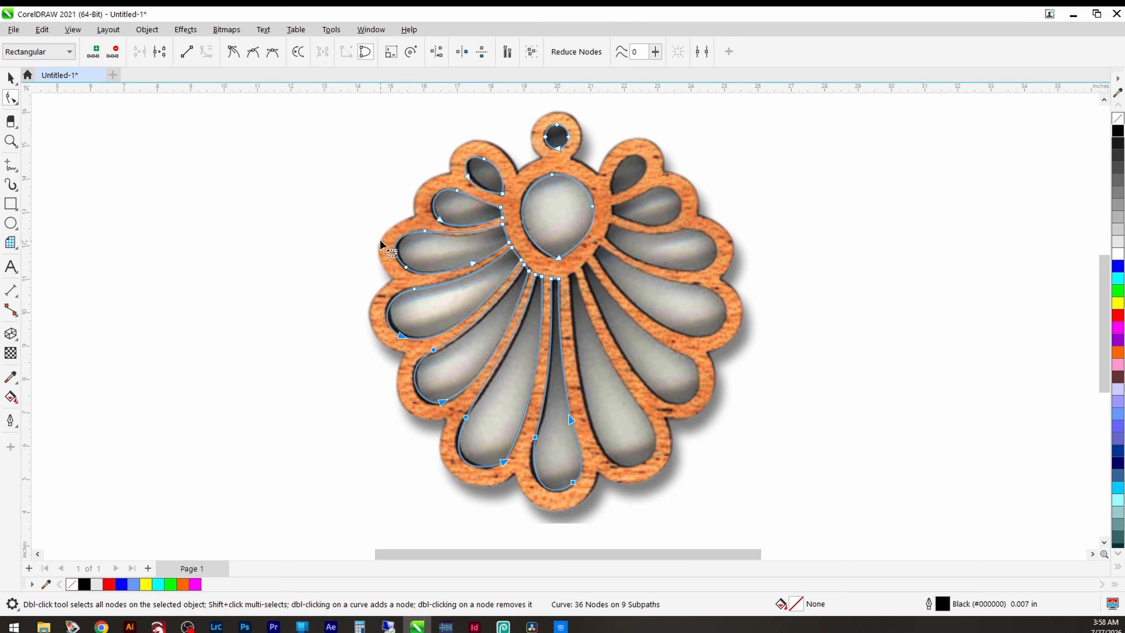
{"action": "right_click", "coordinate": [535, 438]}
{"action": "left_click", "coordinate": [570, 333]}
{"action": "scroll", "coordinate": [655, 510], "scroll_direction": "up", "scroll_amount": 1}
{"action": "key", "text": "x"}
{"action": "key", "text": "space"}
{"action": "scroll", "coordinate": [620, 370], "scroll_direction": "up", "scroll_amount": 2}
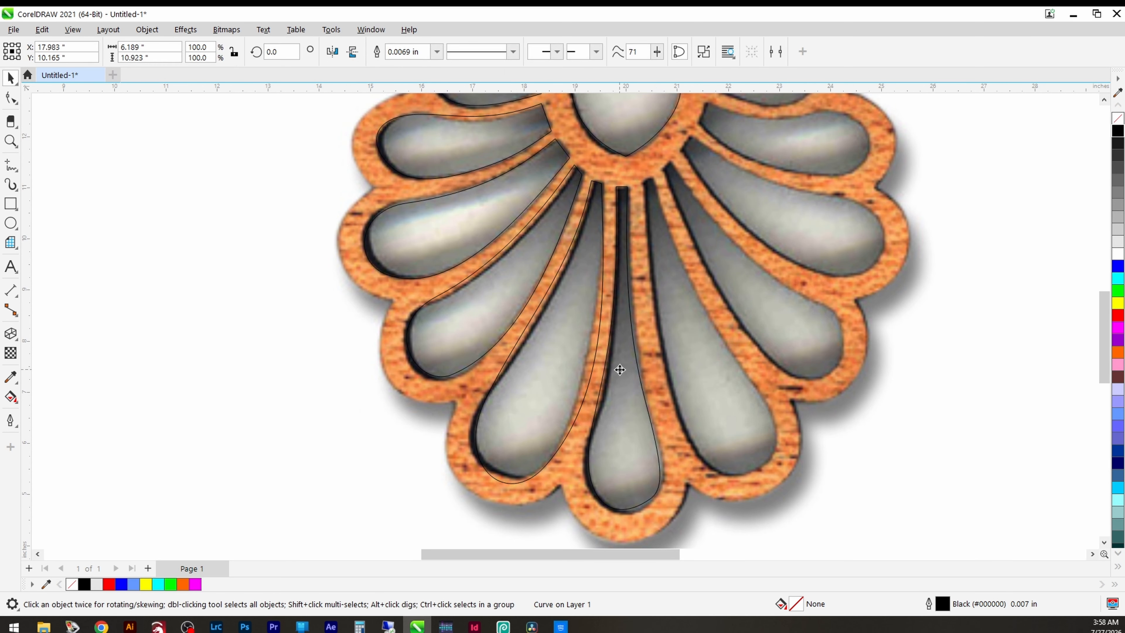
- Refine the rounded end of the second left petal by adjusting its outer segment and the upper node's handle
{"action": "key", "text": "F10"}
{"action": "scroll", "coordinate": [626, 224], "scroll_direction": "up", "scroll_amount": 2}
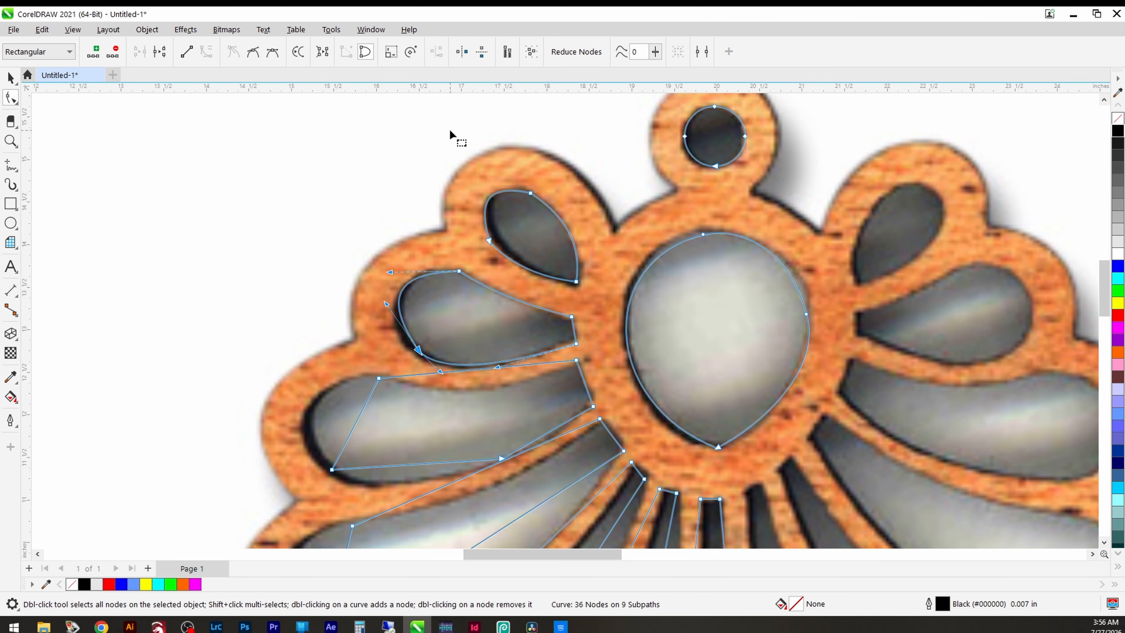
{"action": "left_click_drag", "start_coordinate": [398, 310], "coordinate": [395, 320]}
{"action": "left_click", "coordinate": [459, 272]}
{"action": "left_click_drag", "start_coordinate": [395, 282], "coordinate": [400, 262]}
- Shape the third left petal's lower, upper and outer segments to fit its opening
{"action": "scroll", "coordinate": [443, 348], "scroll_direction": "down", "scroll_amount": 1}
{"action": "left_click_drag", "start_coordinate": [422, 424], "coordinate": [420, 435]}
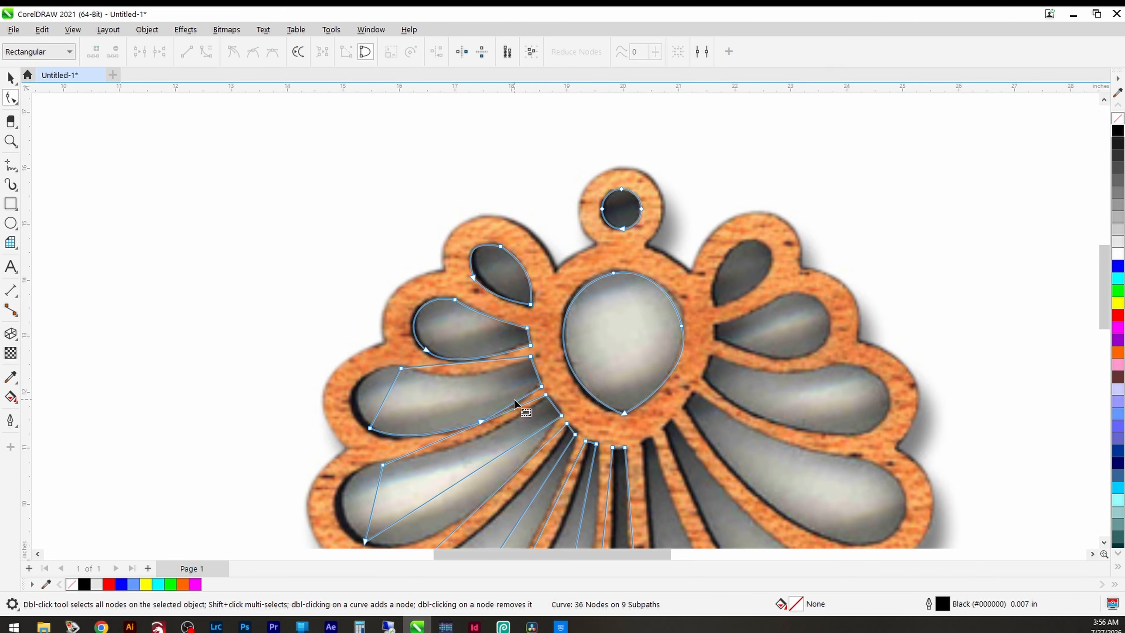
{"action": "left_click_drag", "start_coordinate": [471, 363], "coordinate": [472, 372]}
{"action": "left_click_drag", "start_coordinate": [385, 398], "coordinate": [354, 392]}
- Shape the fourth left petal's two long sides and rounded end to follow its opening
{"action": "left_click_drag", "start_coordinate": [442, 440], "coordinate": [445, 452]}
{"action": "left_click_drag", "start_coordinate": [446, 490], "coordinate": [449, 516]}
{"action": "left_click_drag", "start_coordinate": [373, 504], "coordinate": [322, 513]}
{"action": "left_click", "coordinate": [334, 485]}
- Bend the fifth left petal's upper side and rounded end to fit its opening
{"action": "scroll", "coordinate": [496, 534], "scroll_direction": "down", "scroll_amount": 1}
{"action": "key", "text": "space"}
{"action": "left_click_drag", "start_coordinate": [496, 540], "coordinate": [485, 354]}
{"action": "key", "text": "space"}
{"action": "left_click_drag", "start_coordinate": [454, 299], "coordinate": [458, 311]}
{"action": "left_click_drag", "start_coordinate": [409, 384], "coordinate": [349, 379]}
- Curve both long sides and the rounded end of the sixth petal outline to its opening
{"action": "left_click_drag", "start_coordinate": [496, 347], "coordinate": [510, 347]}
{"action": "left_click_drag", "start_coordinate": [475, 478], "coordinate": [452, 510]}
{"action": "left_click_drag", "start_coordinate": [530, 384], "coordinate": [548, 384]}
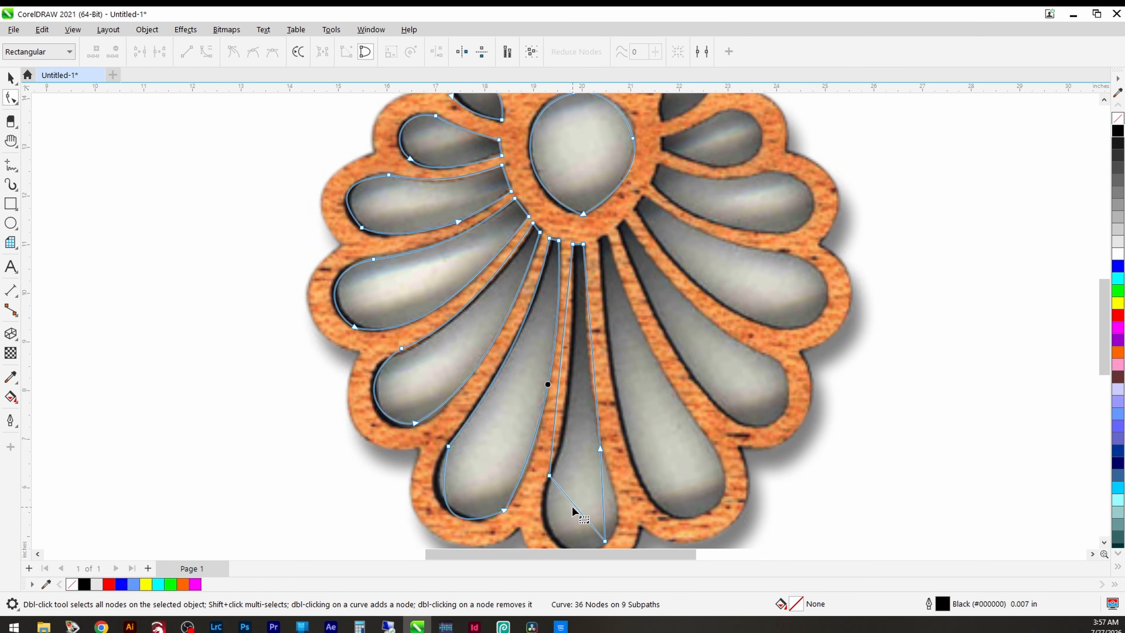
- Curve the bottom center petal's rounded end and sides to match its opening
{"action": "left_click_drag", "start_coordinate": [576, 507], "coordinate": [568, 532]}
{"action": "left_click", "coordinate": [606, 504]}
{"action": "left_click_drag", "start_coordinate": [604, 473], "coordinate": [616, 473]}
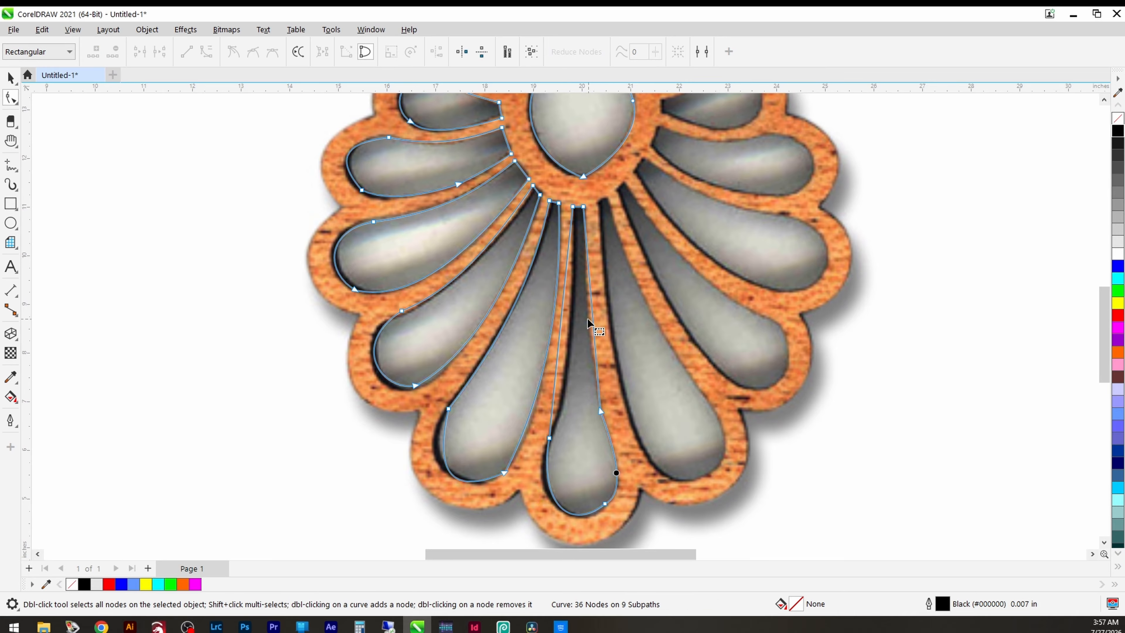
{"action": "left_click_drag", "start_coordinate": [593, 320], "coordinate": [572, 302]}
{"action": "scroll", "coordinate": [662, 394], "scroll_direction": "down", "scroll_amount": 1}
- Select the outer nodes of the left-hand petal outlines and convert them to smooth nodes
{"action": "key", "text": "space"}
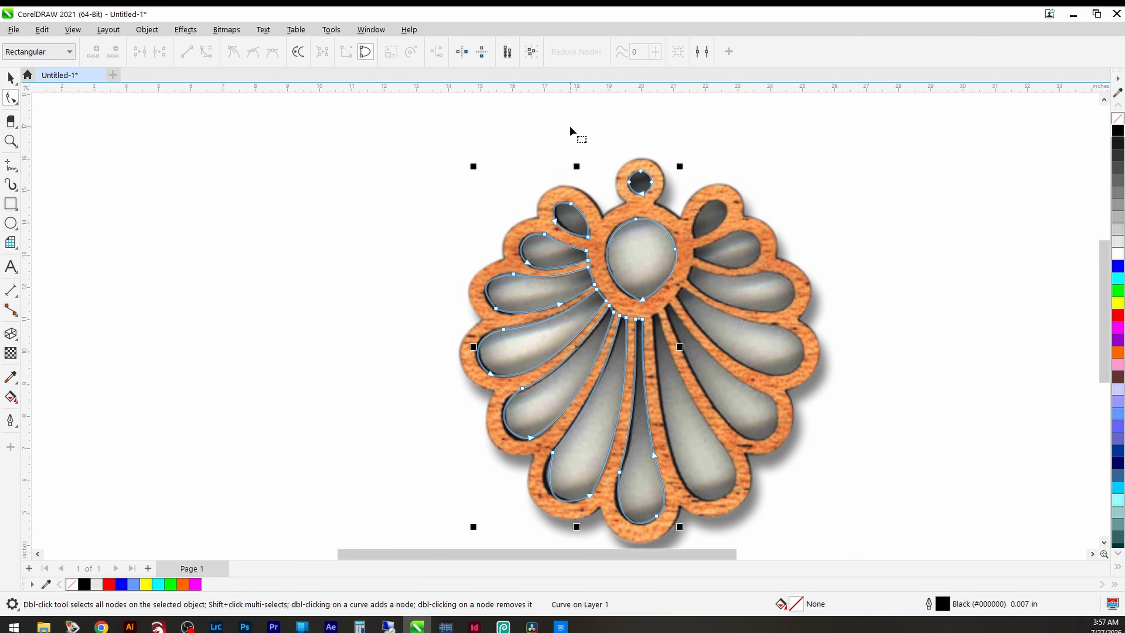
{"action": "left_click_drag", "start_coordinate": [582, 132], "coordinate": [460, 540]}
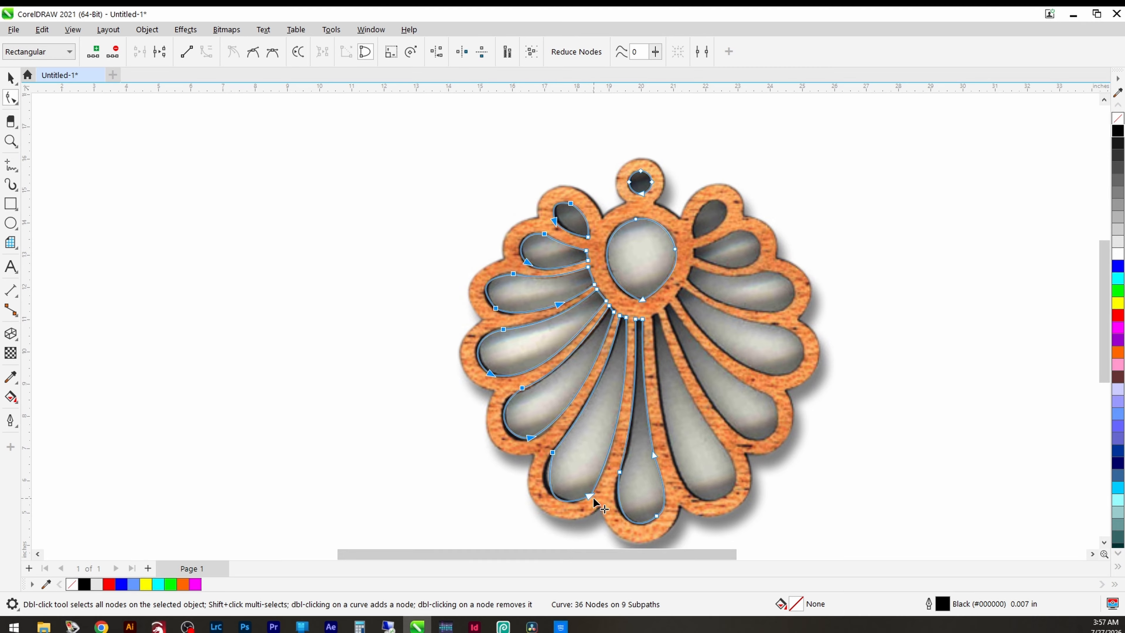
{"action": "right_click", "coordinate": [527, 266]}
{"action": "left_click", "coordinate": [559, 377]}
{"action": "left_click", "coordinate": [486, 493]}
{"action": "left_click", "coordinate": [767, 552]}
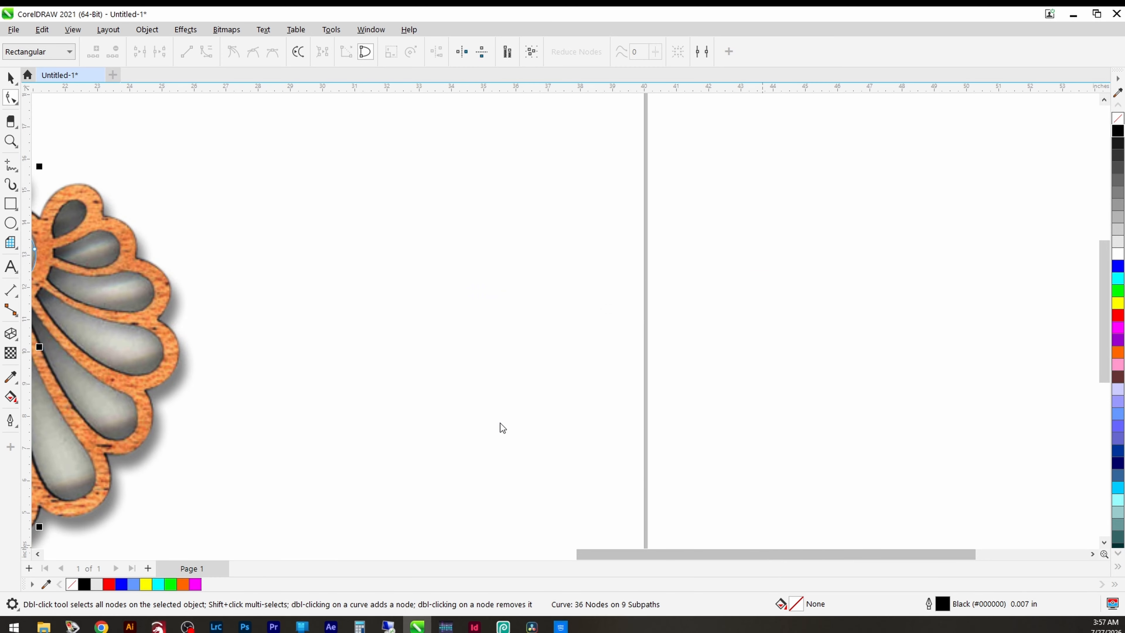
- Convert the outer nodes of the lower left and bottom center petal outlines to smooth nodes
{"action": "scroll", "coordinate": [678, 521], "scroll_direction": "down", "scroll_amount": 2}
{"action": "key", "text": "z"}
{"action": "key", "text": "F3"}
{"action": "left_click_drag", "start_coordinate": [532, 426], "coordinate": [422, 342]}
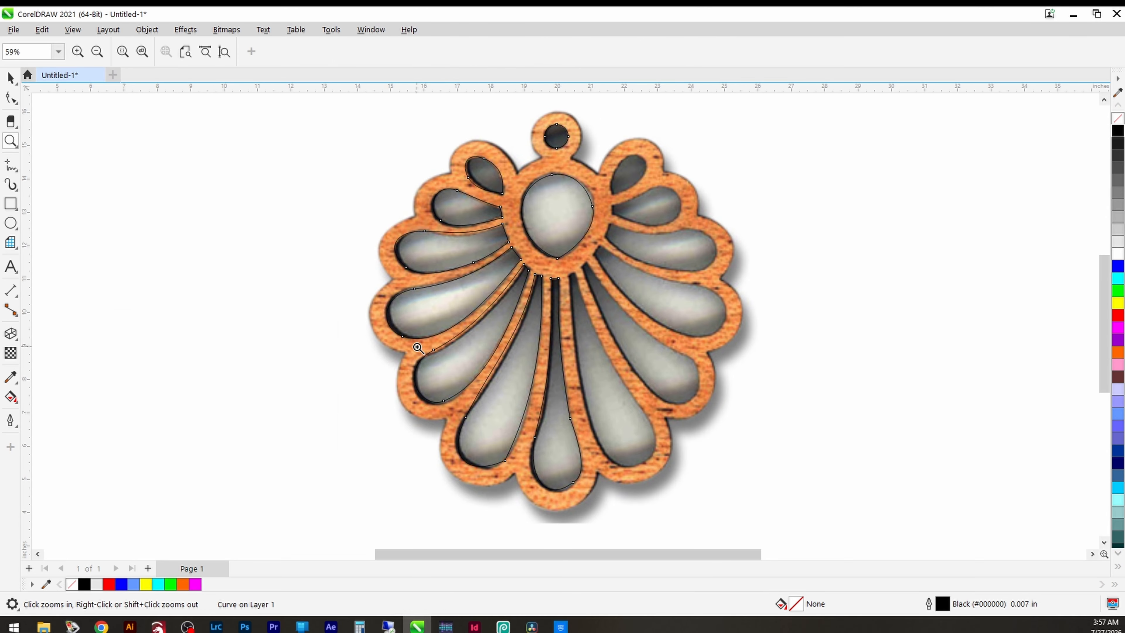
{"action": "key", "text": "space"}
{"action": "left_click", "coordinate": [627, 463]}
{"action": "left_click", "coordinate": [534, 446]}
{"action": "key", "text": "F10"}
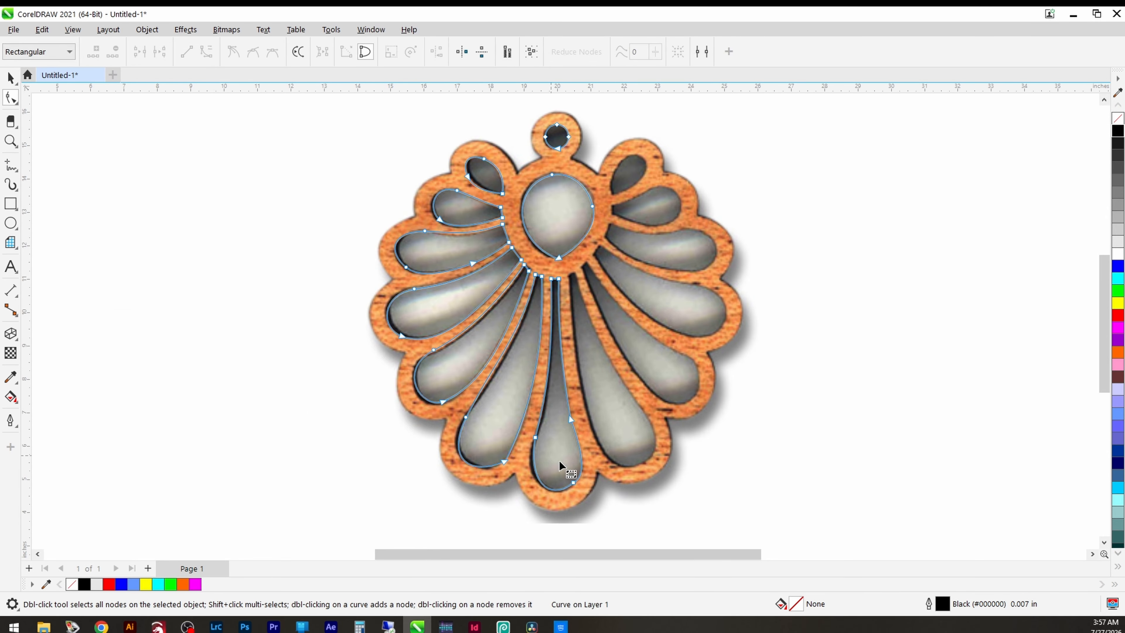
{"action": "left_click_drag", "start_coordinate": [681, 520], "coordinate": [307, 319]}
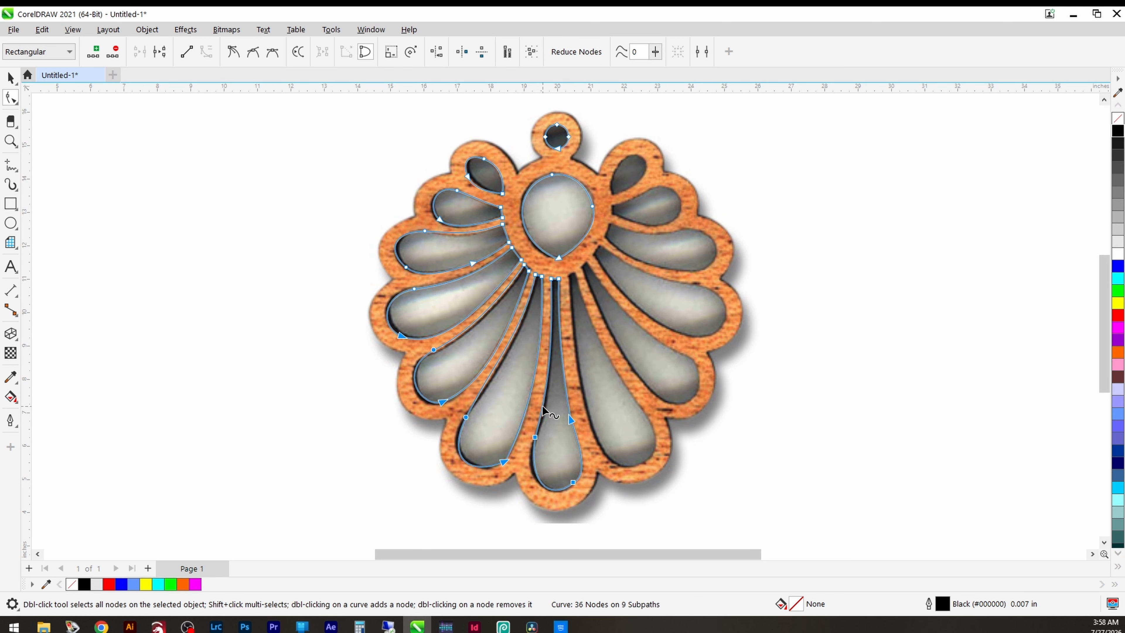
{"action": "right_click", "coordinate": [533, 434]}
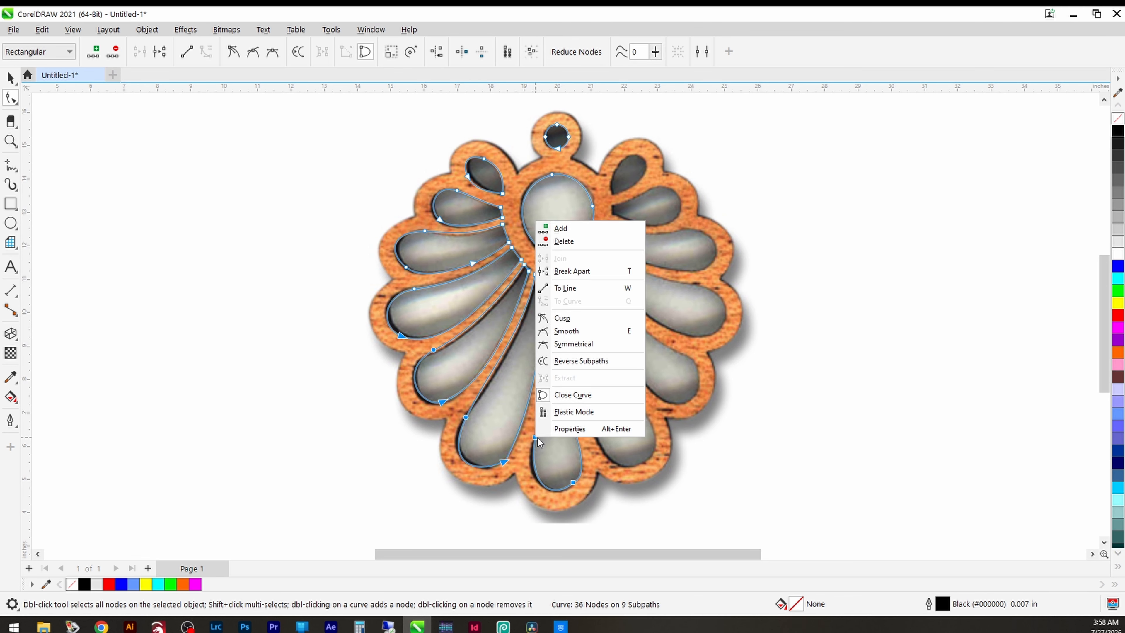
{"action": "left_click", "coordinate": [572, 336]}
- Refine the sixth left petal's rounded end and inner long side to follow the edge of its opening
{"action": "scroll", "coordinate": [597, 374], "scroll_direction": "up", "scroll_amount": 2}
{"action": "left_click_drag", "start_coordinate": [636, 368], "coordinate": [646, 390]}
{"action": "left_click_drag", "start_coordinate": [523, 517], "coordinate": [522, 509]}
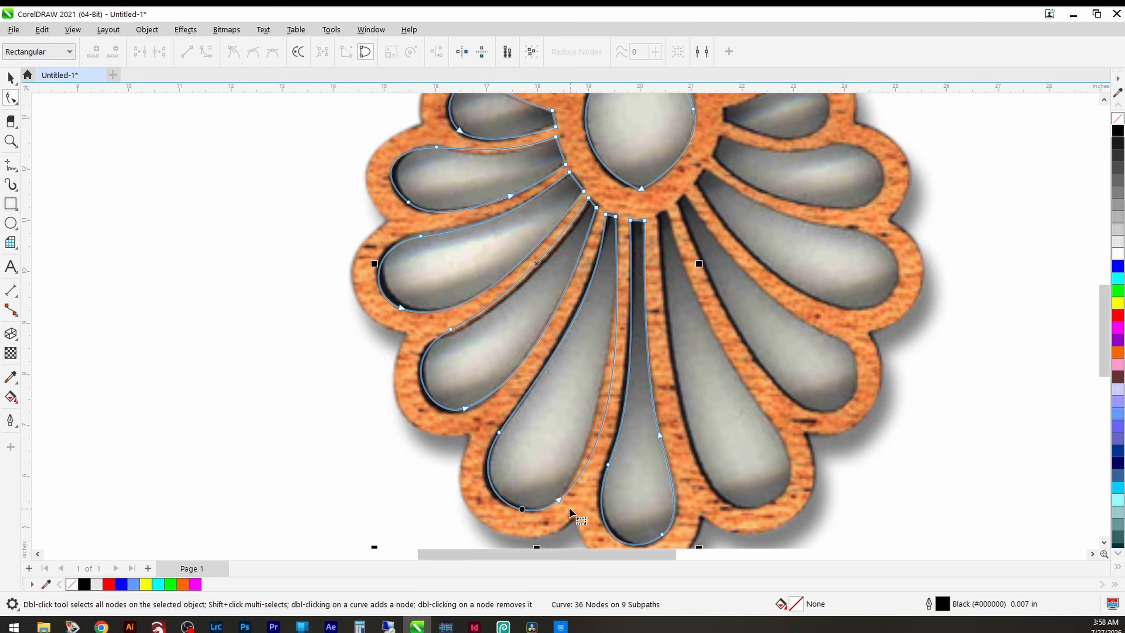
{"action": "left_click_drag", "start_coordinate": [605, 427], "coordinate": [594, 429]}
{"action": "left_click_drag", "start_coordinate": [559, 500], "coordinate": [563, 495]}
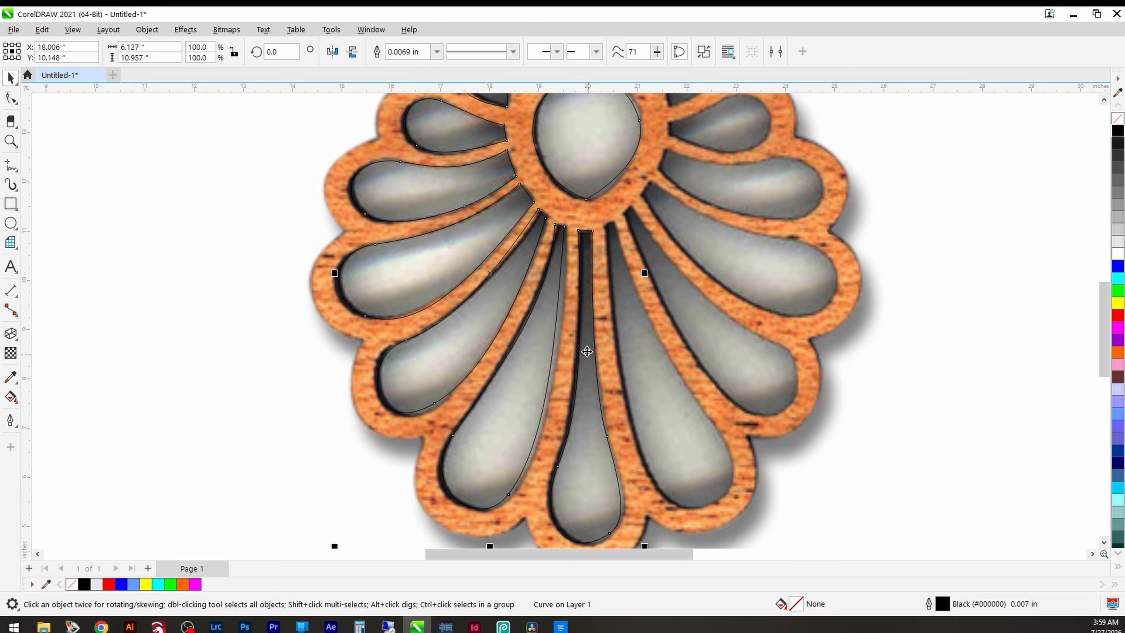
{"action": "key", "text": "F10"}
{"action": "left_click", "coordinate": [563, 285]}
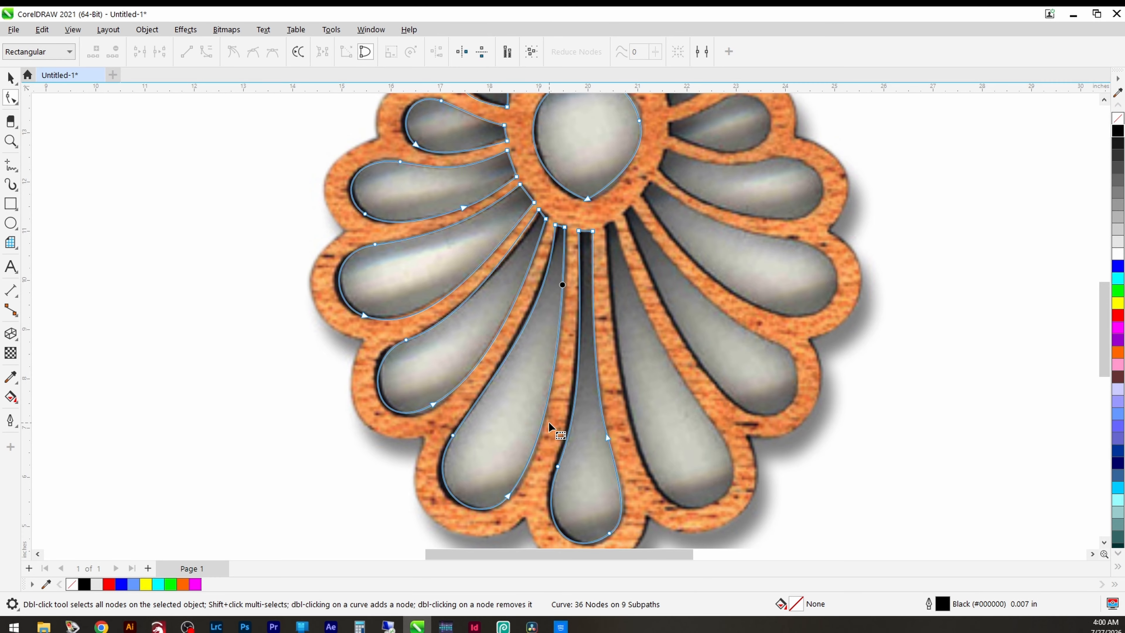
{"action": "scroll", "coordinate": [549, 421], "scroll_direction": "down", "scroll_amount": 2}
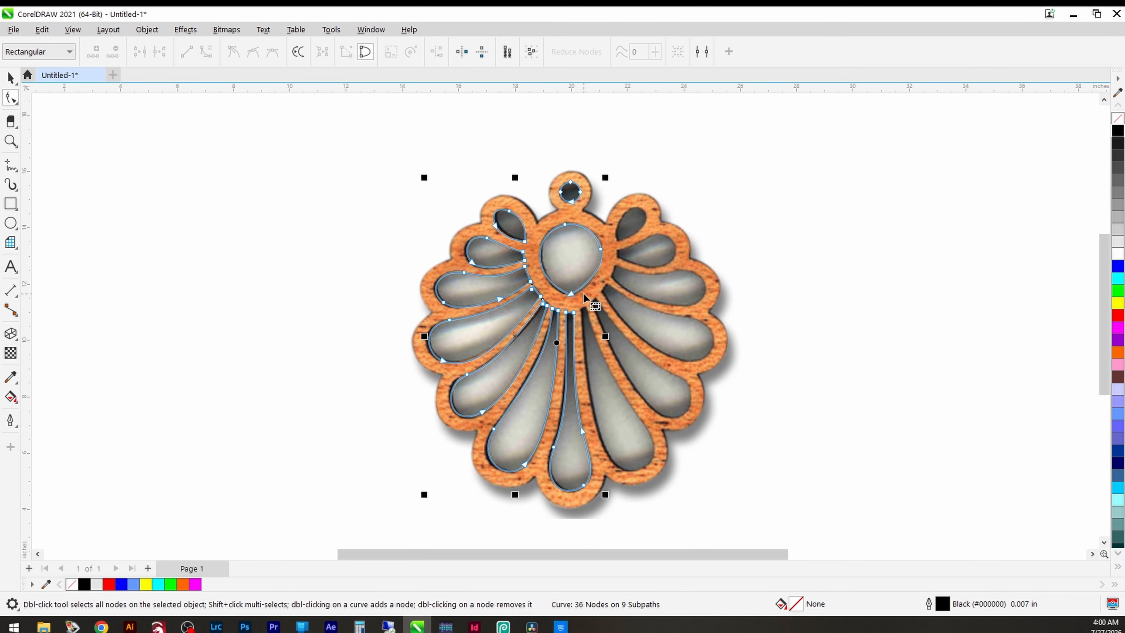
{"action": "scroll", "coordinate": [584, 296], "scroll_direction": "up", "scroll_amount": 2}
{"action": "scroll", "coordinate": [578, 311], "scroll_direction": "down", "scroll_amount": 1}
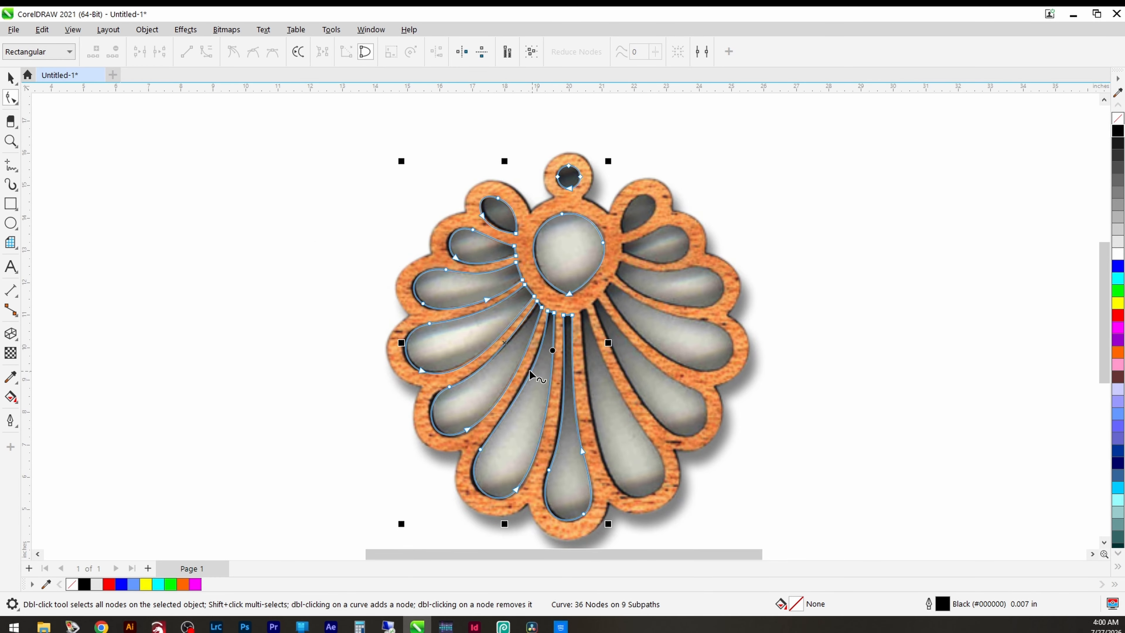
- Break the combined curve apart into separate outlines
{"action": "left_click", "coordinate": [11, 78]}
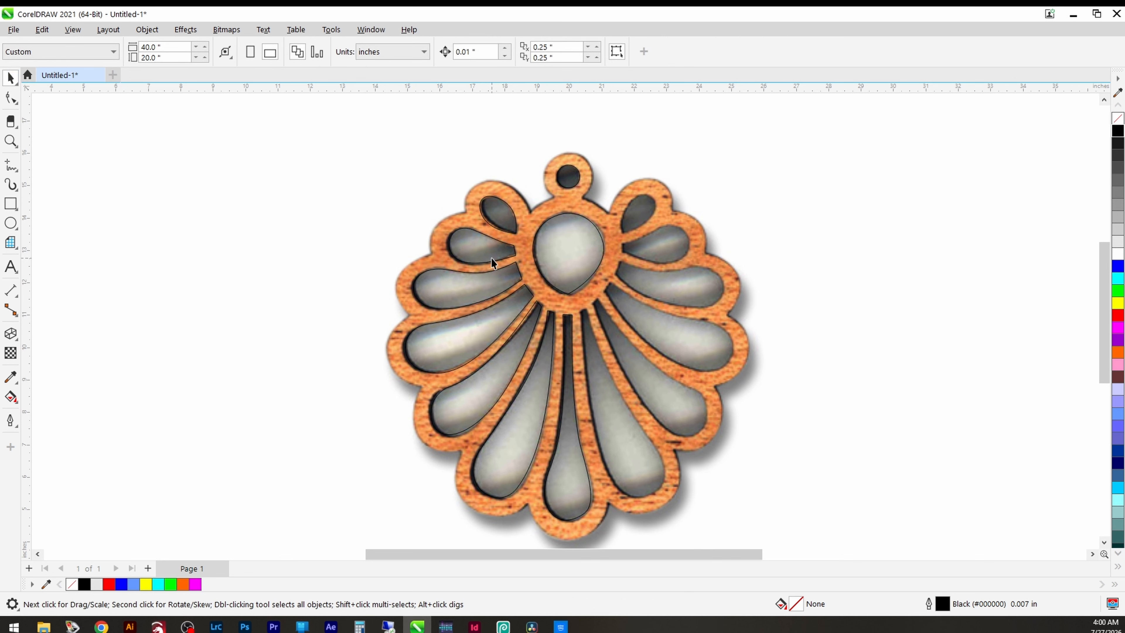
{"action": "right_click", "coordinate": [496, 293]}
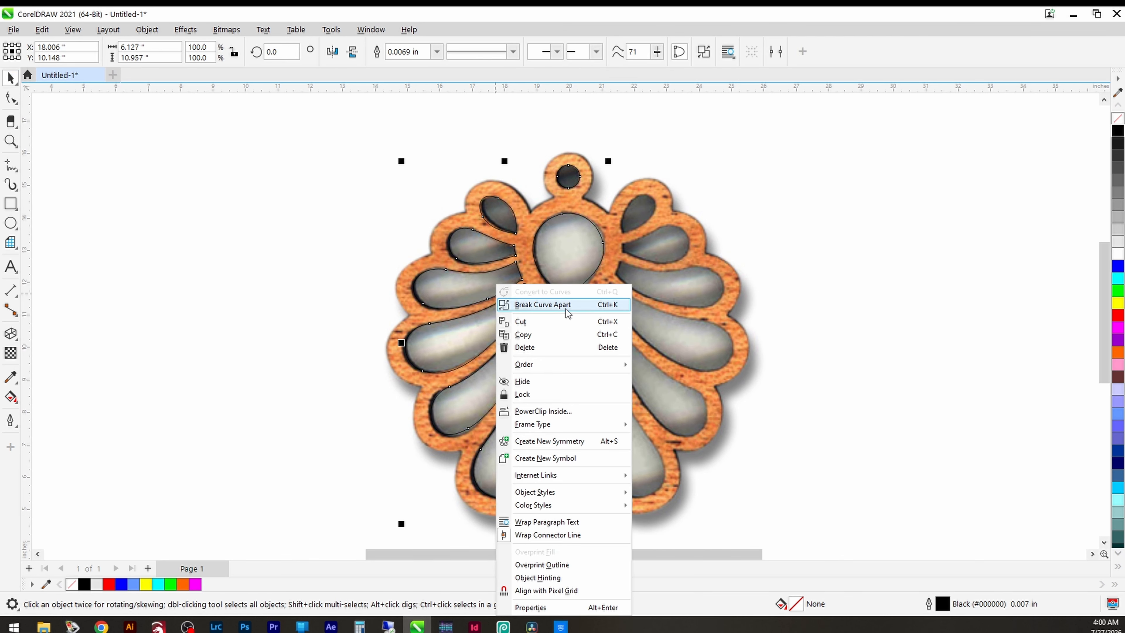
{"action": "left_click", "coordinate": [542, 305]}
{"action": "left_click", "coordinate": [811, 433]}
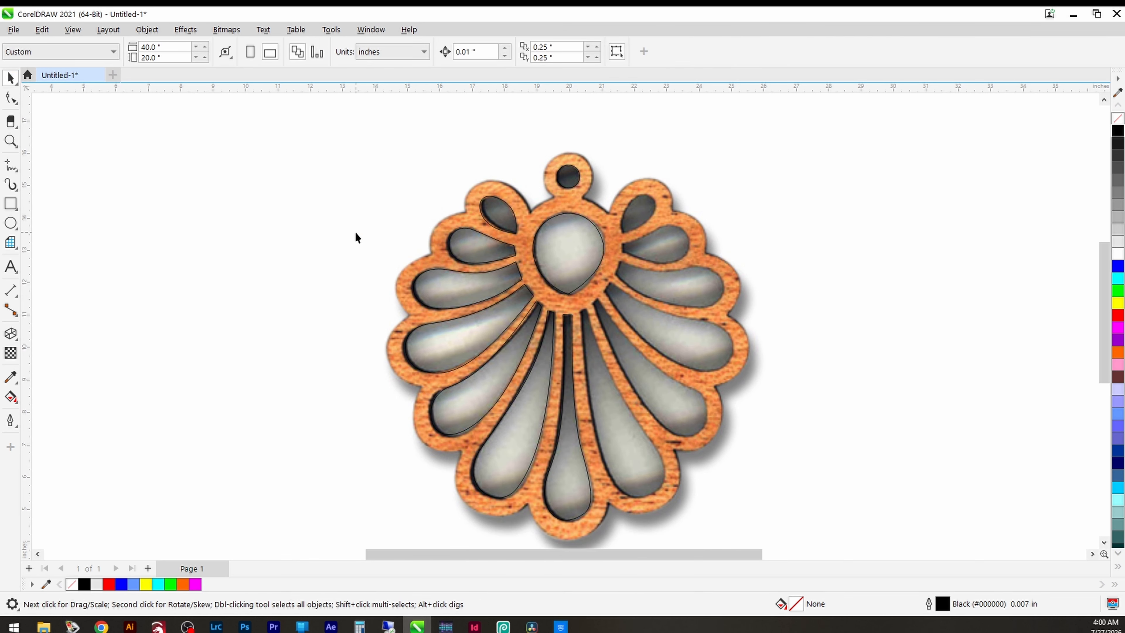
- Copy the six left petal outlines, mirror the copies horizontally, and position them over the matching openings on the right half
{"action": "left_click_drag", "start_coordinate": [507, 372], "coordinate": [564, 501]}
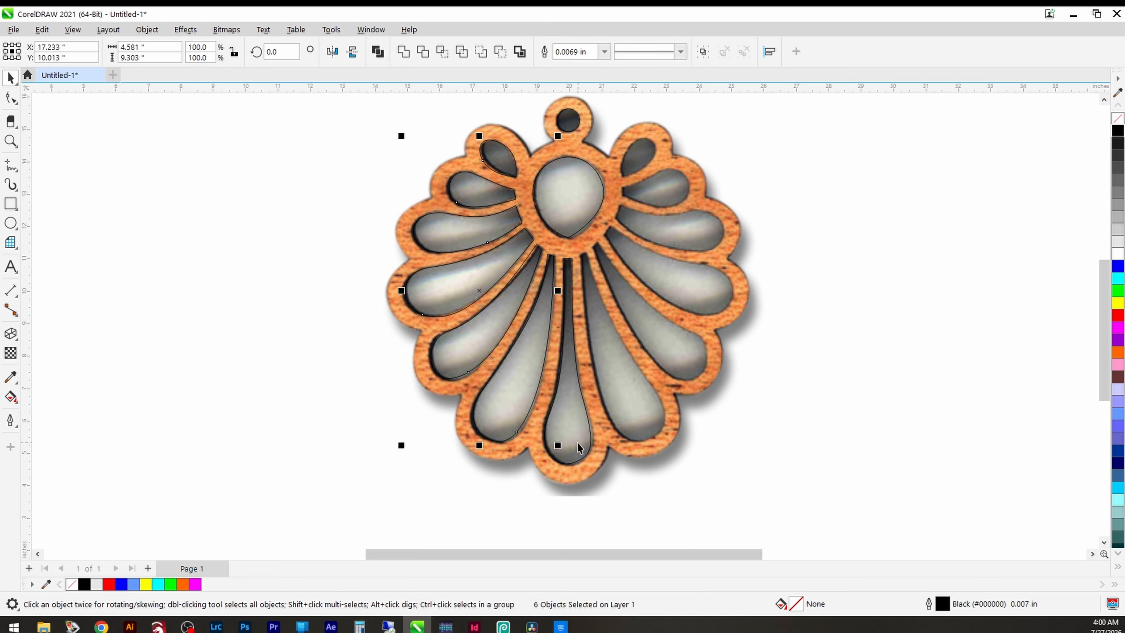
{"action": "left_click_drag", "start_coordinate": [458, 240], "coordinate": [700, 274]}
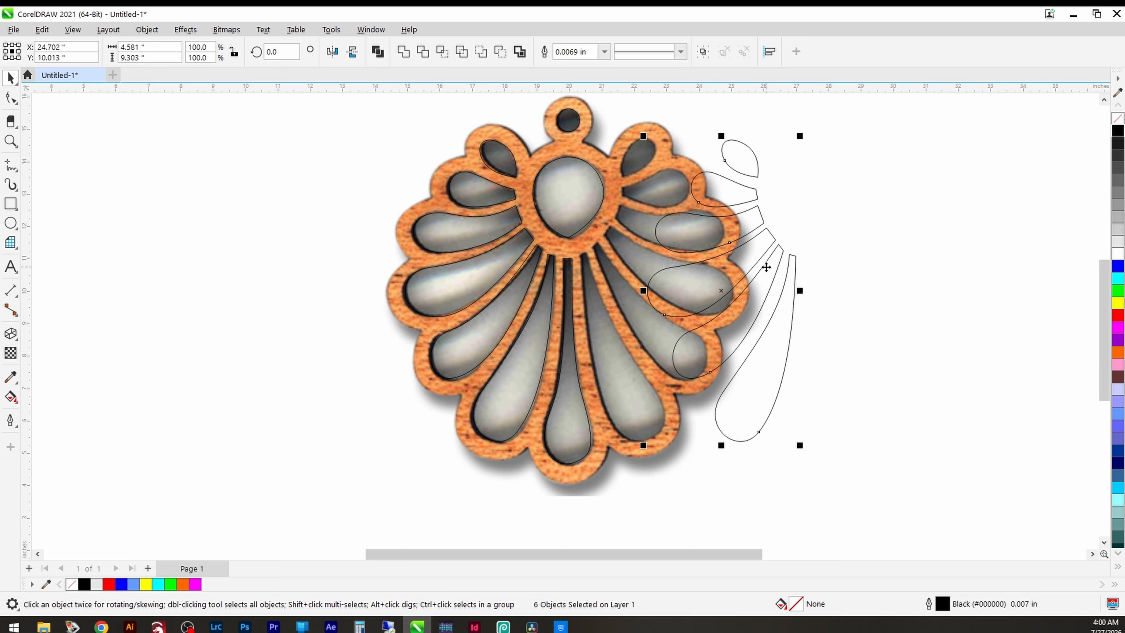
{"action": "left_click", "coordinate": [334, 52]}
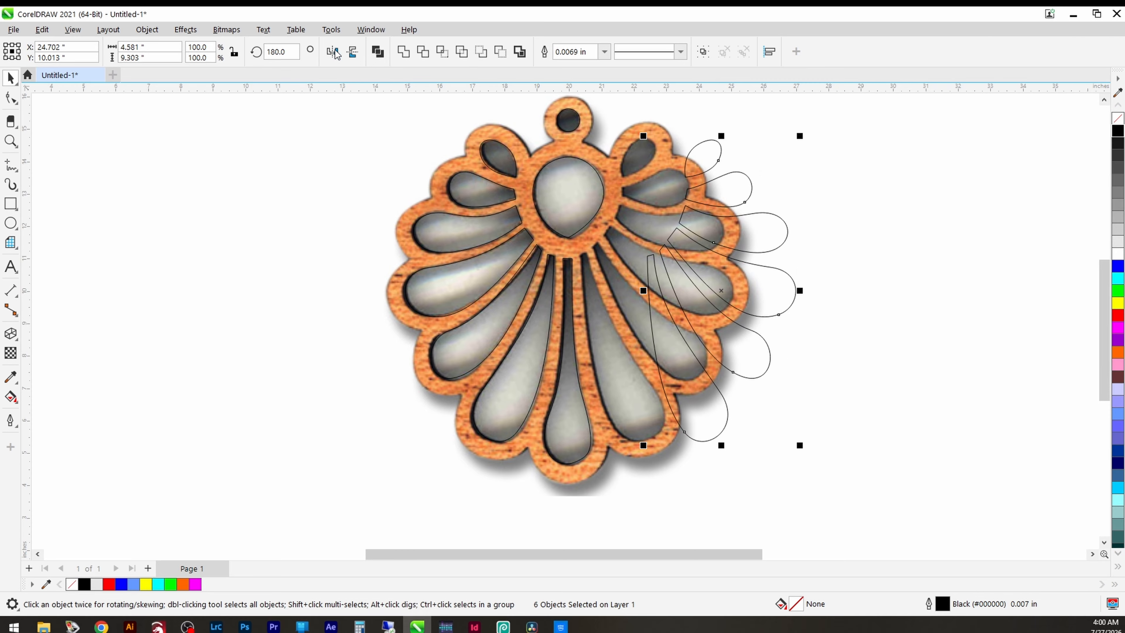
{"action": "left_click_drag", "start_coordinate": [766, 241], "coordinate": [701, 235]}
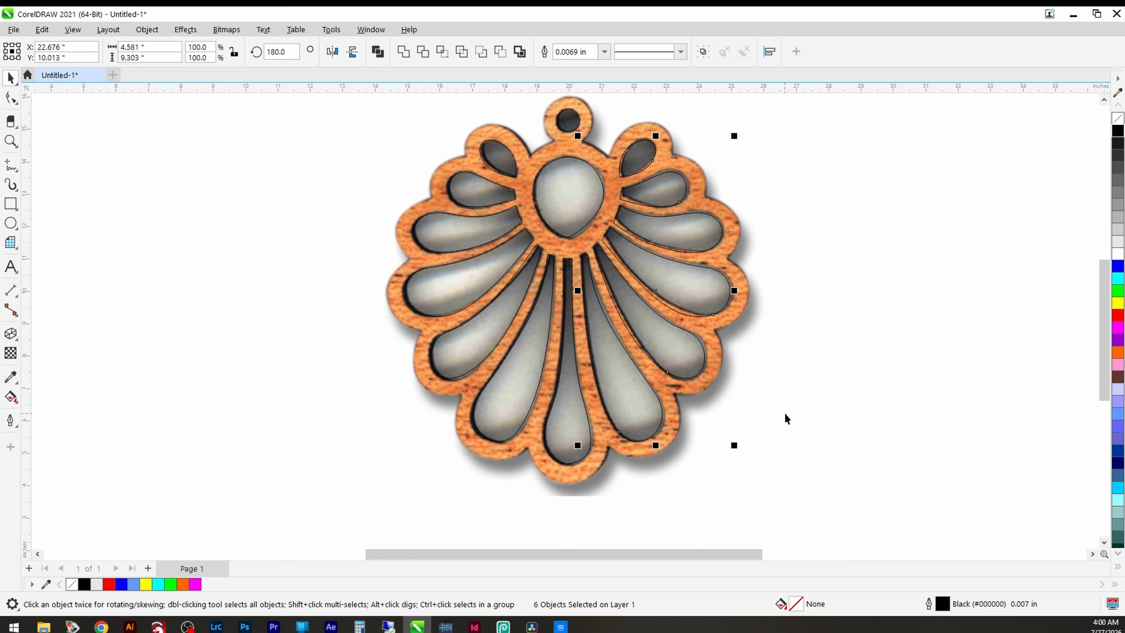
{"action": "scroll", "coordinate": [811, 466], "scroll_direction": "down", "scroll_amount": 2}
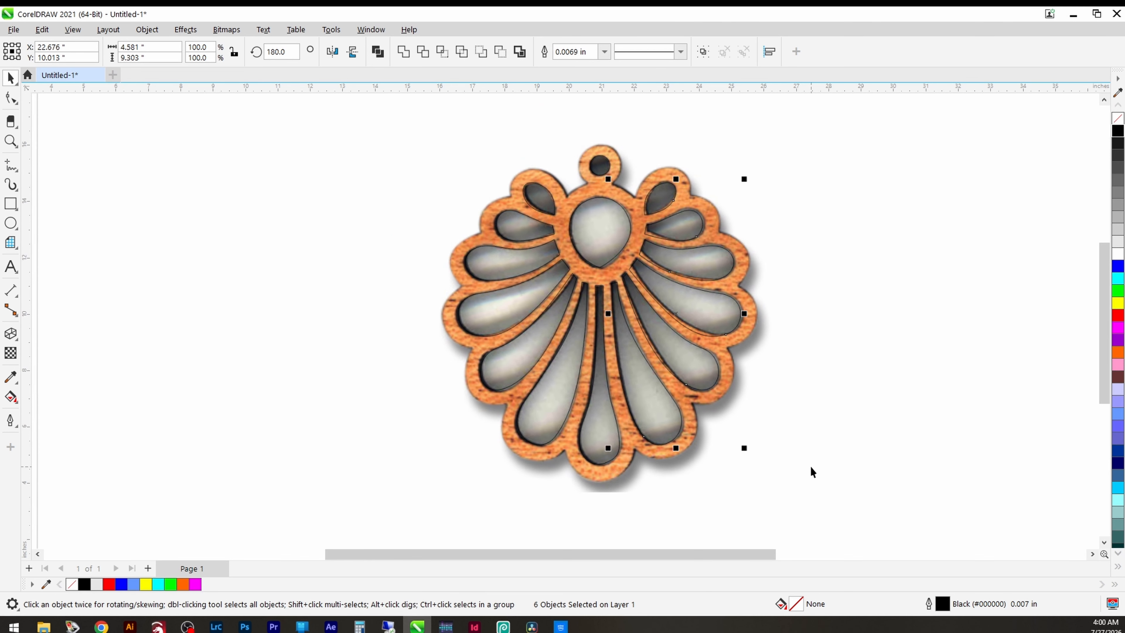
- Combine all the center, left and mirrored right outlines into one curve
{"action": "left_click_drag", "start_coordinate": [478, 329], "coordinate": [395, 195]}
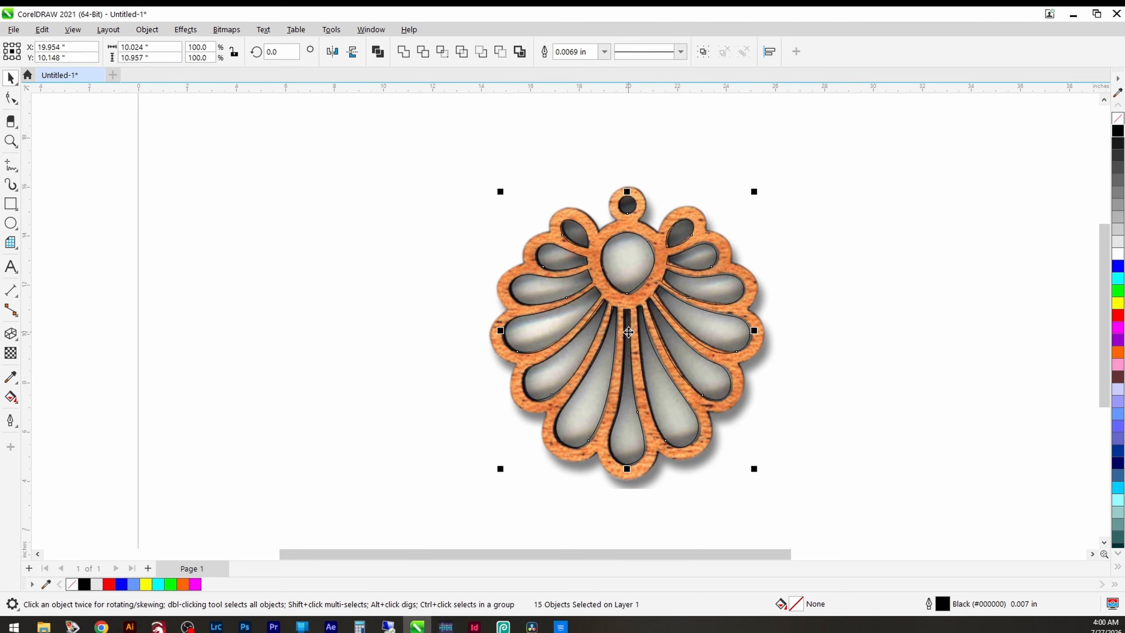
{"action": "right_click", "coordinate": [629, 332]}
{"action": "left_click", "coordinate": [662, 322]}
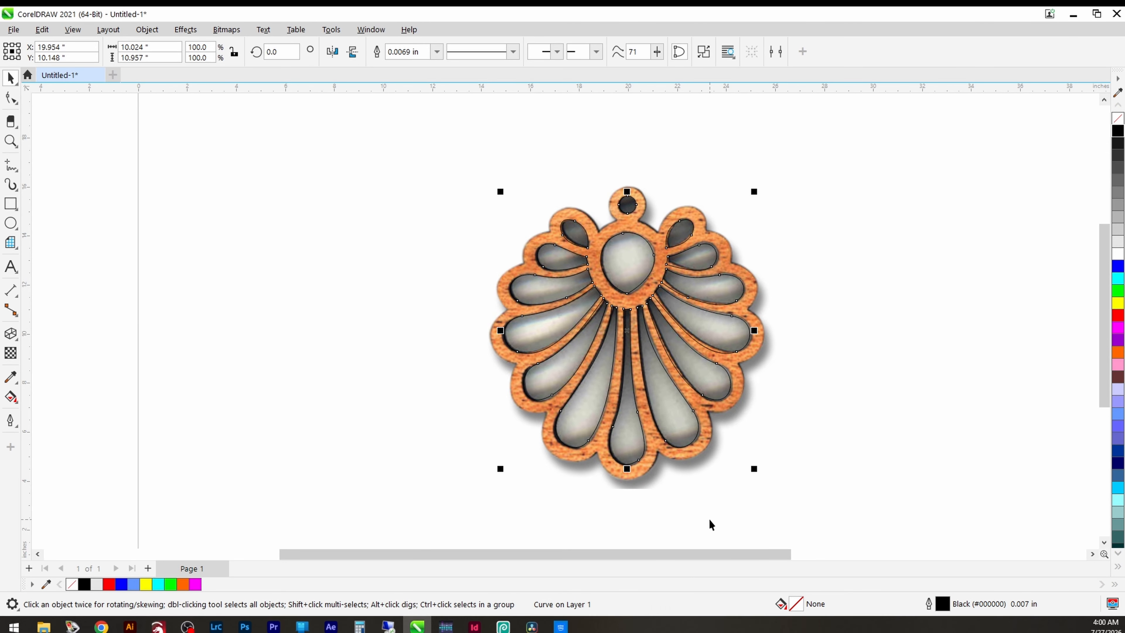
- Inspect the combined outlines beside the image and in a red outline color, and restore their position and black outline
{"action": "left_click_drag", "start_coordinate": [622, 269], "coordinate": [335, 259]}
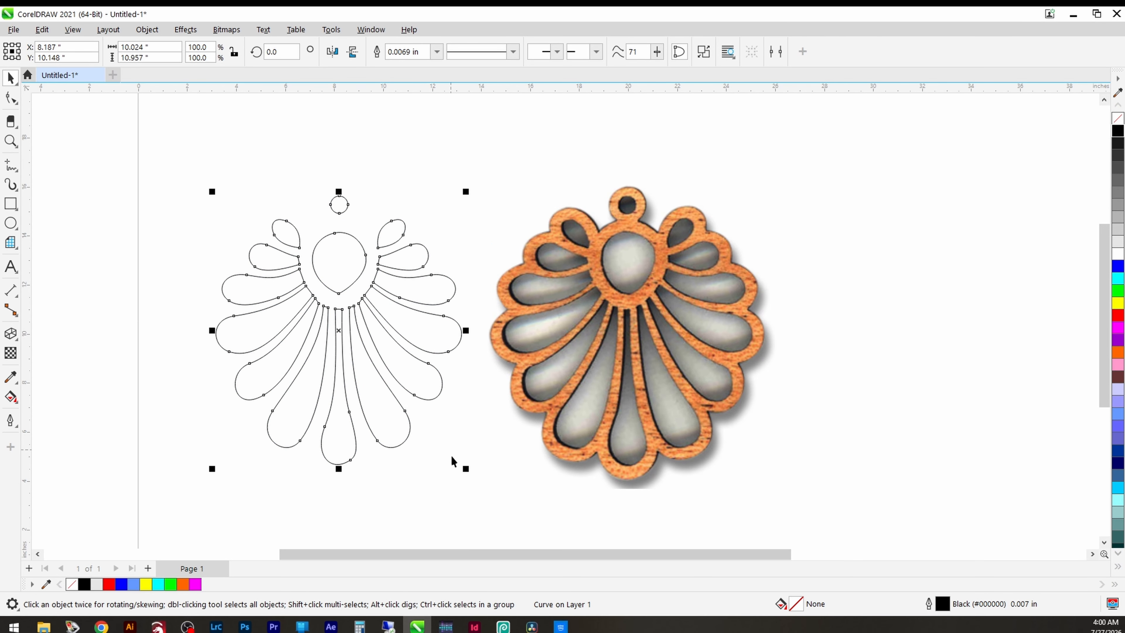
{"action": "left_click", "coordinate": [449, 499]}
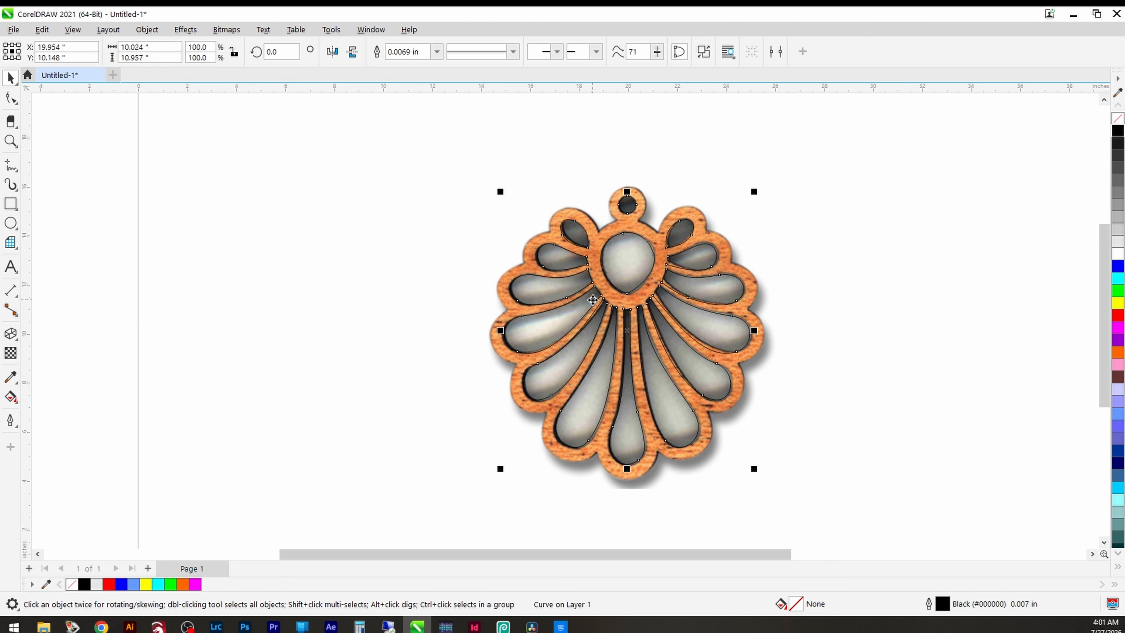
{"action": "scroll", "coordinate": [593, 297], "scroll_direction": "up", "scroll_amount": 2}
{"action": "right_click", "coordinate": [1116, 322]}
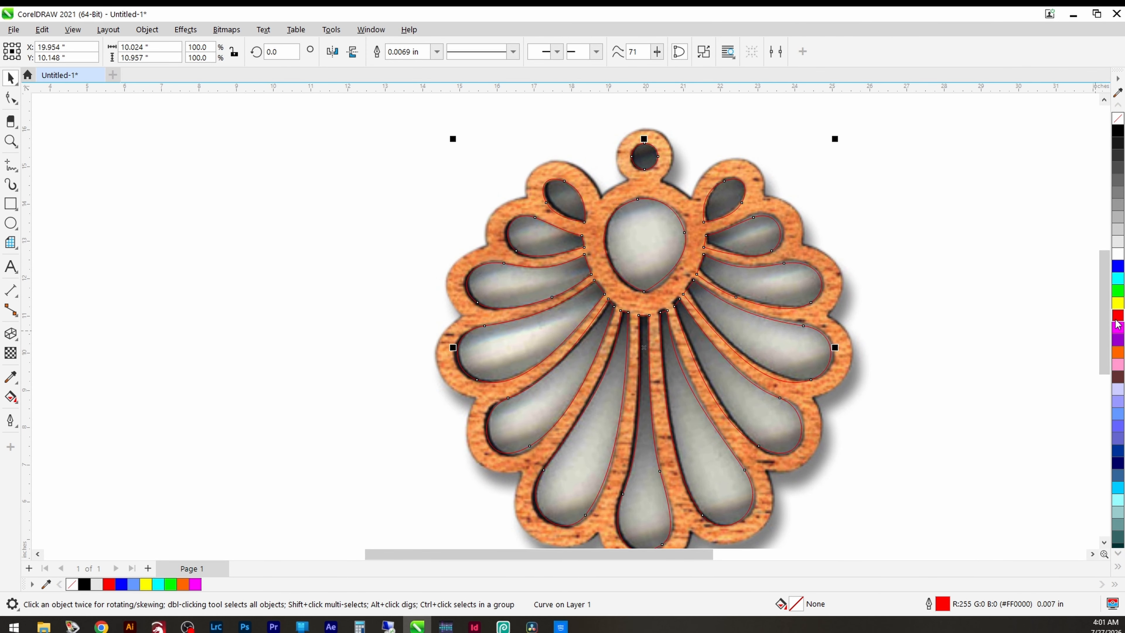
{"action": "right_click", "coordinate": [1118, 133]}
{"action": "scroll", "coordinate": [815, 365], "scroll_direction": "down", "scroll_amount": 2}
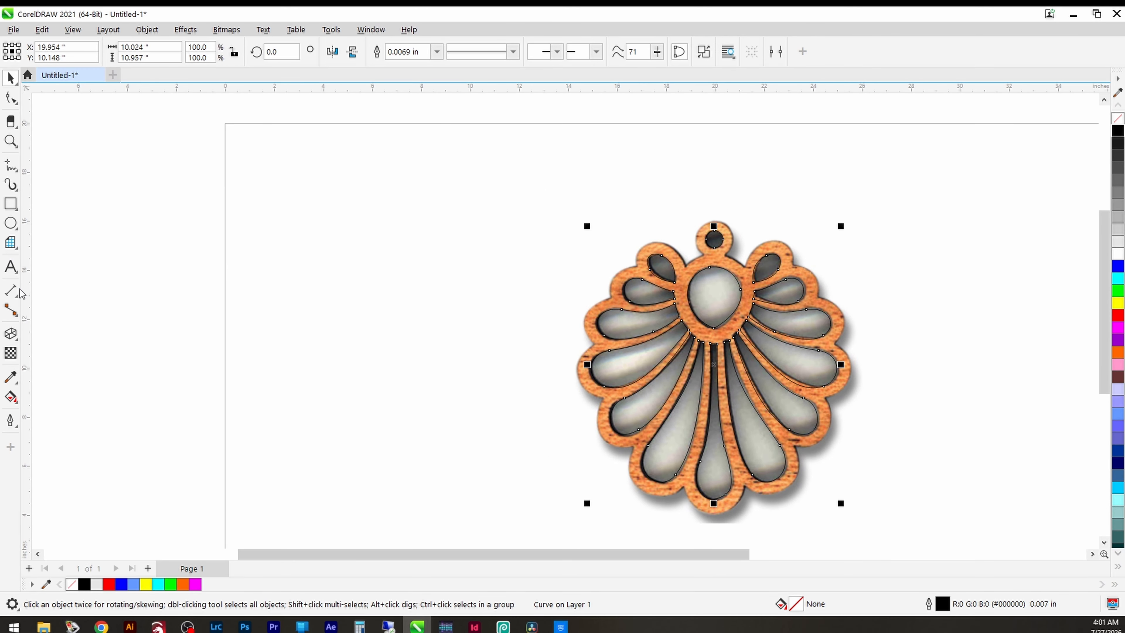
- Add a one-step outside contour with a 0.541 in offset around the combined outlines and place a copy left of the image
{"action": "left_click", "coordinate": [20, 343]}
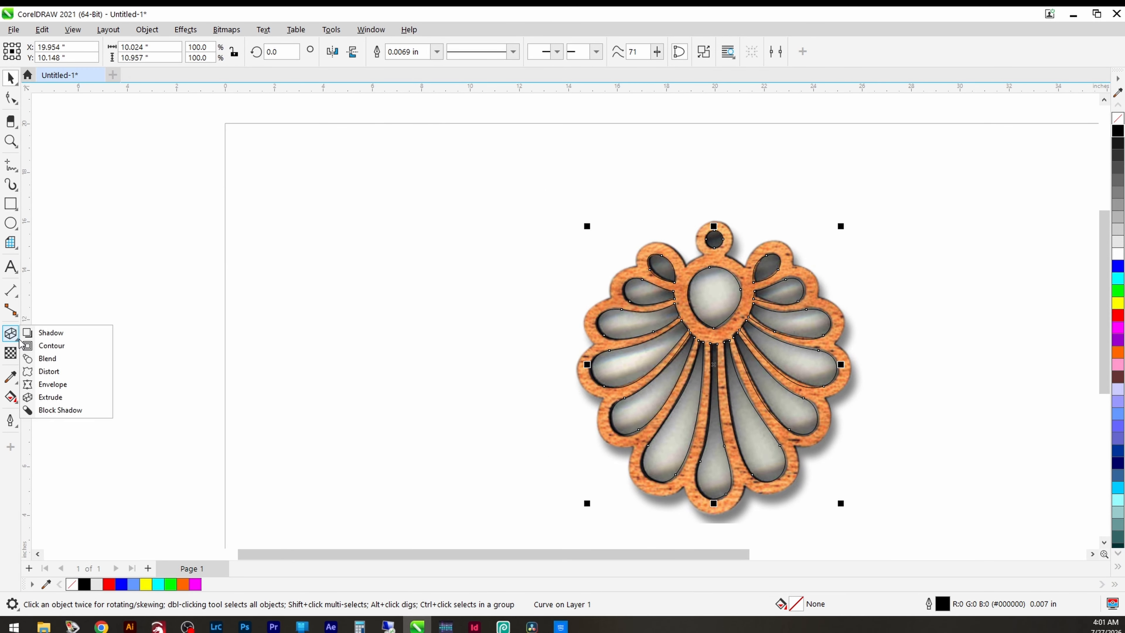
{"action": "left_click", "coordinate": [49, 346]}
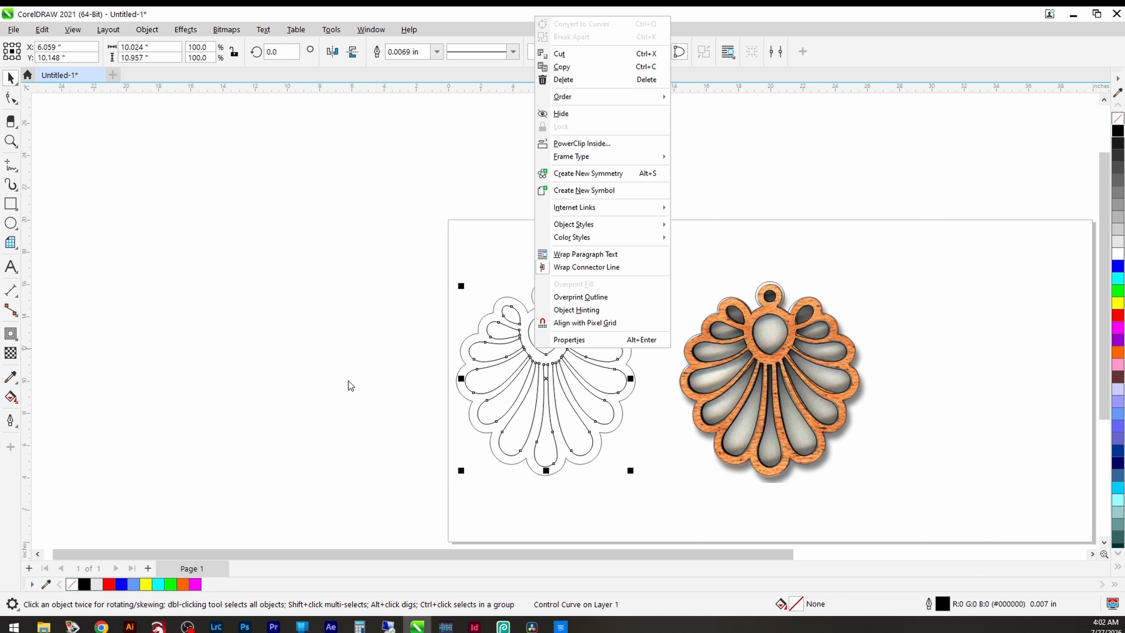
{"action": "left_click", "coordinate": [467, 326]}
{"action": "left_click", "coordinate": [492, 307]}
{"action": "left_click", "coordinate": [345, 213]}
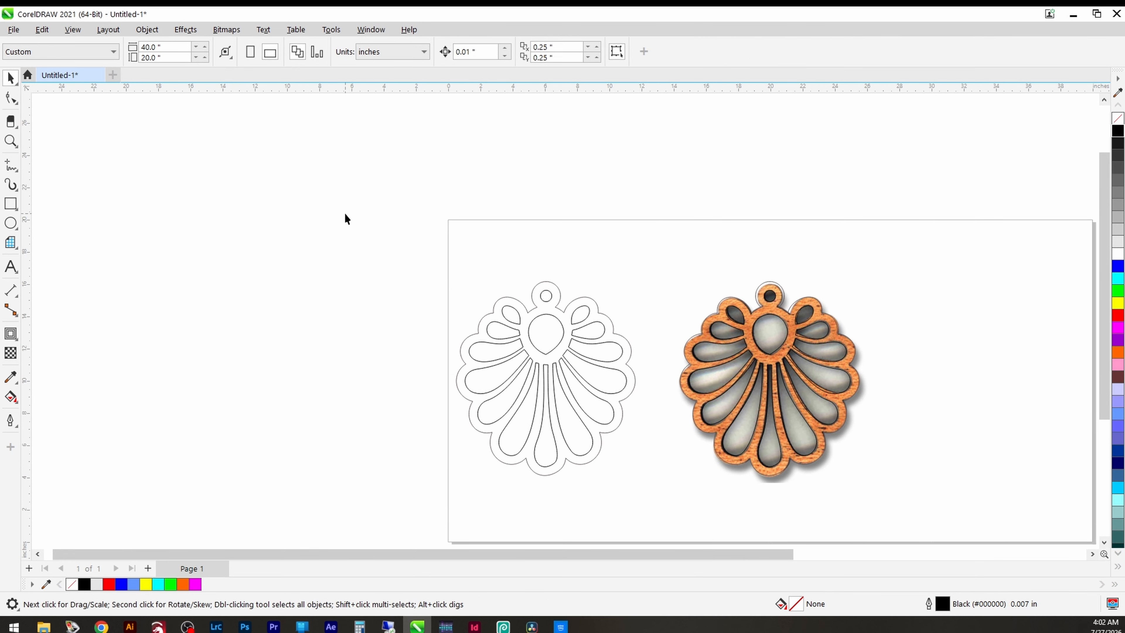
- Break the contour apart on the copy left of the image and select its inner outlines and outer border separately
{"action": "left_click_drag", "start_coordinate": [345, 213], "coordinate": [646, 516]}
{"action": "right_click", "coordinate": [614, 380]}
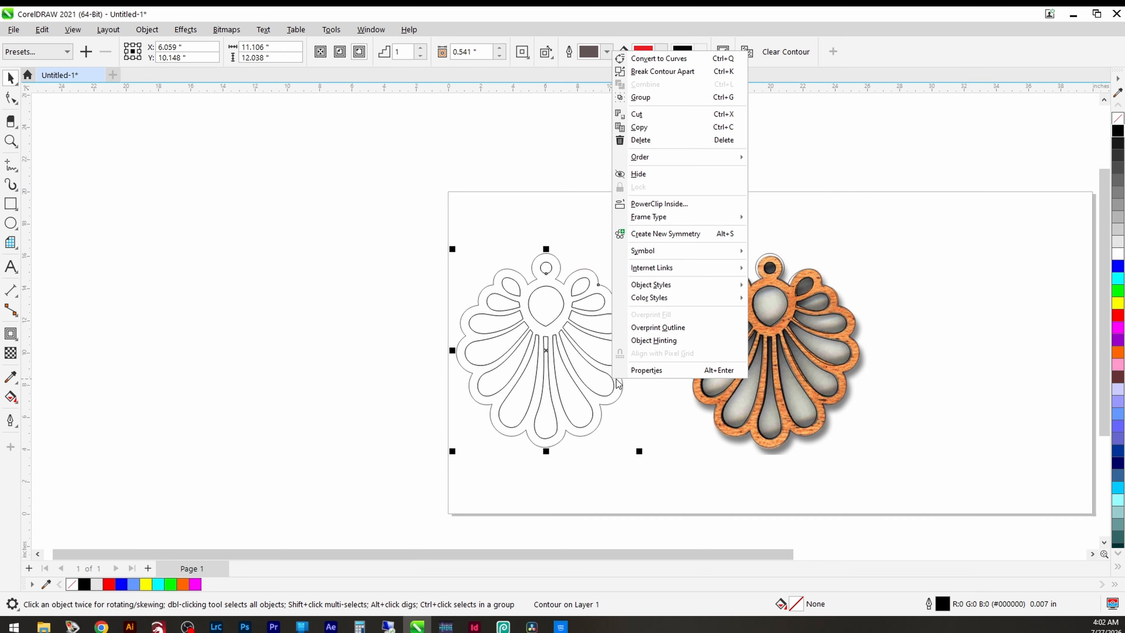
{"action": "left_click", "coordinate": [641, 463]}
{"action": "left_click_drag", "start_coordinate": [650, 476], "coordinate": [449, 221]}
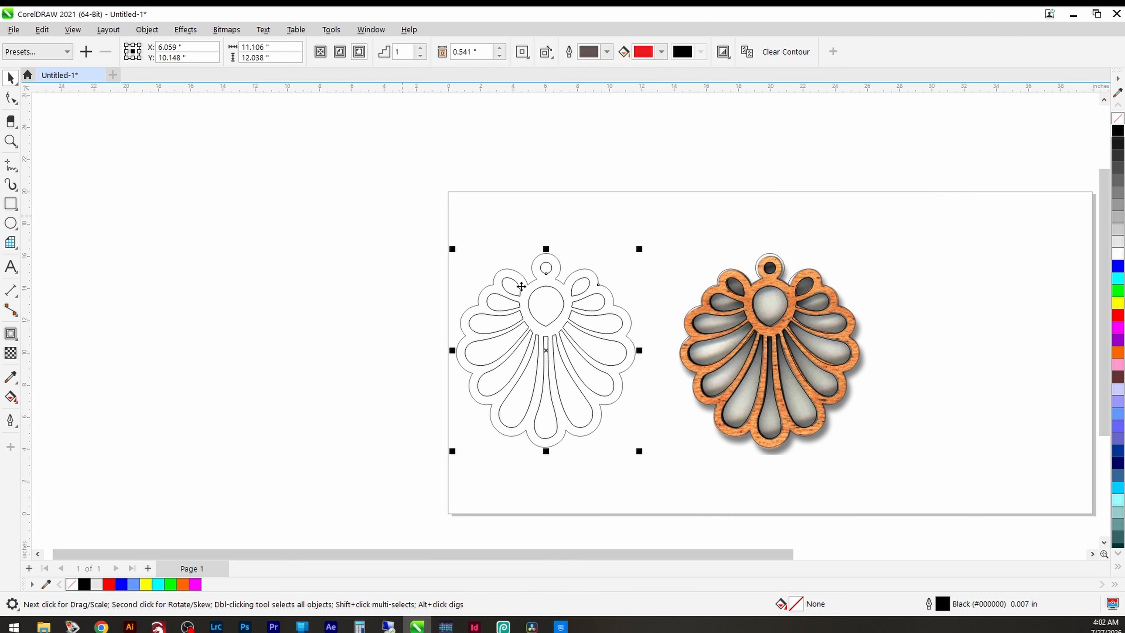
{"action": "right_click", "coordinate": [562, 311]}
{"action": "left_click", "coordinate": [620, 308]}
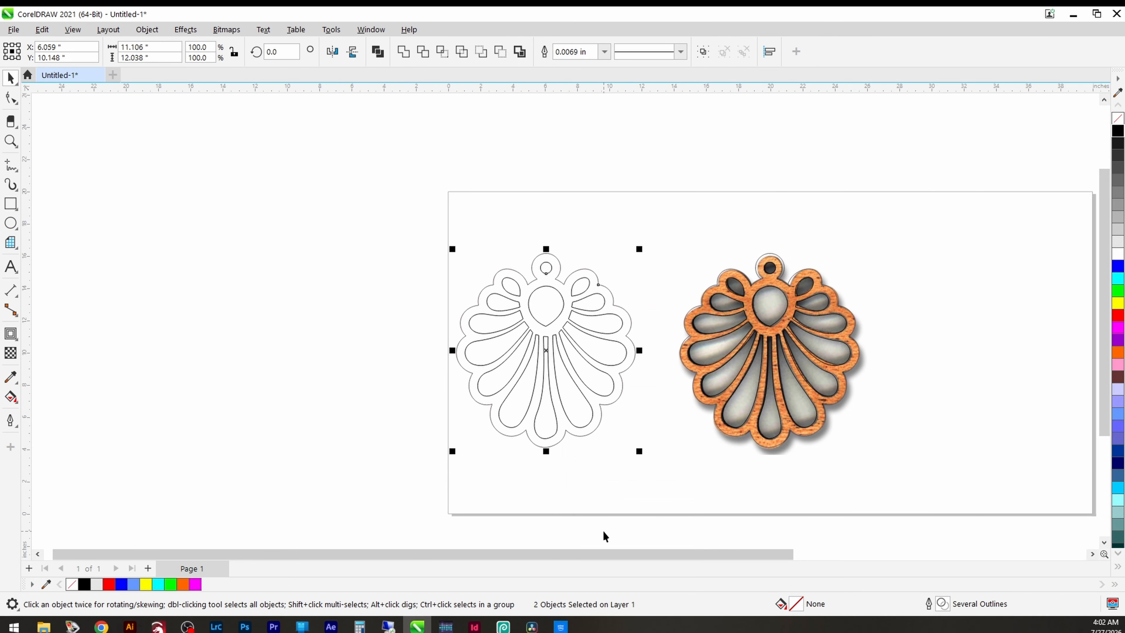
{"action": "left_click", "coordinate": [618, 401]}
{"action": "left_click", "coordinate": [613, 399]}
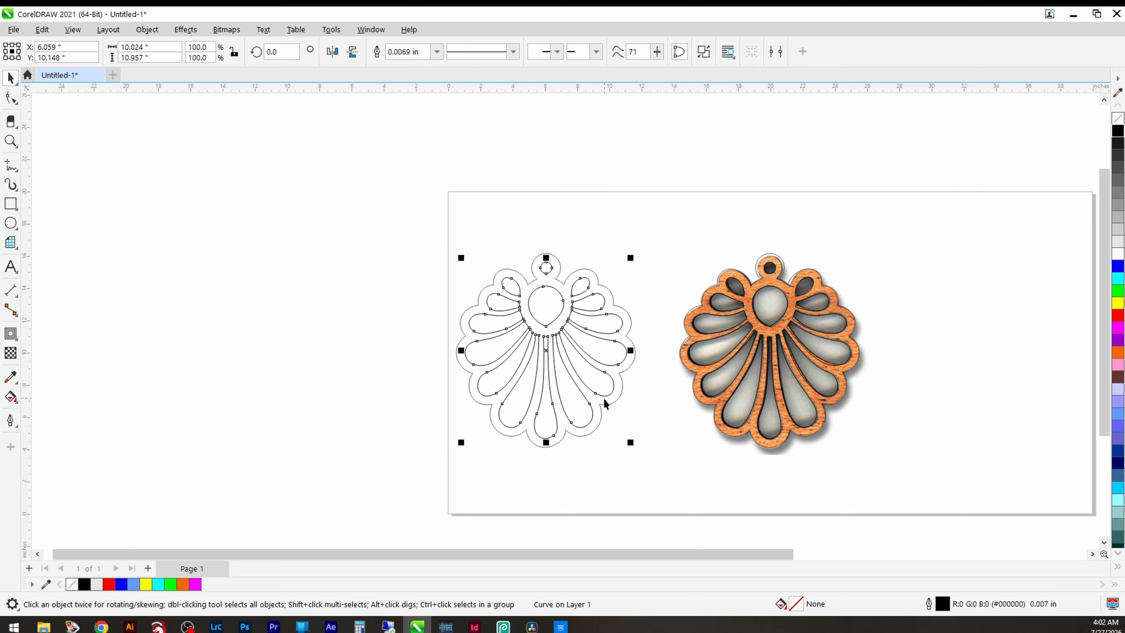
{"action": "right_click", "coordinate": [577, 347]}
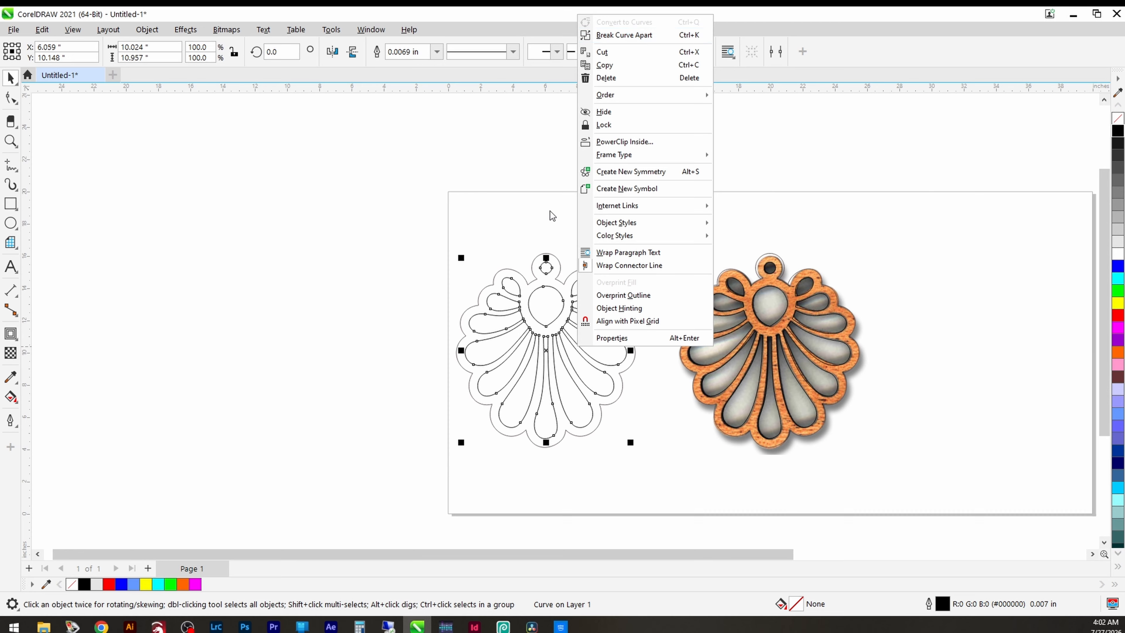
{"action": "left_click", "coordinate": [535, 176]}
{"action": "left_click", "coordinate": [601, 279]}
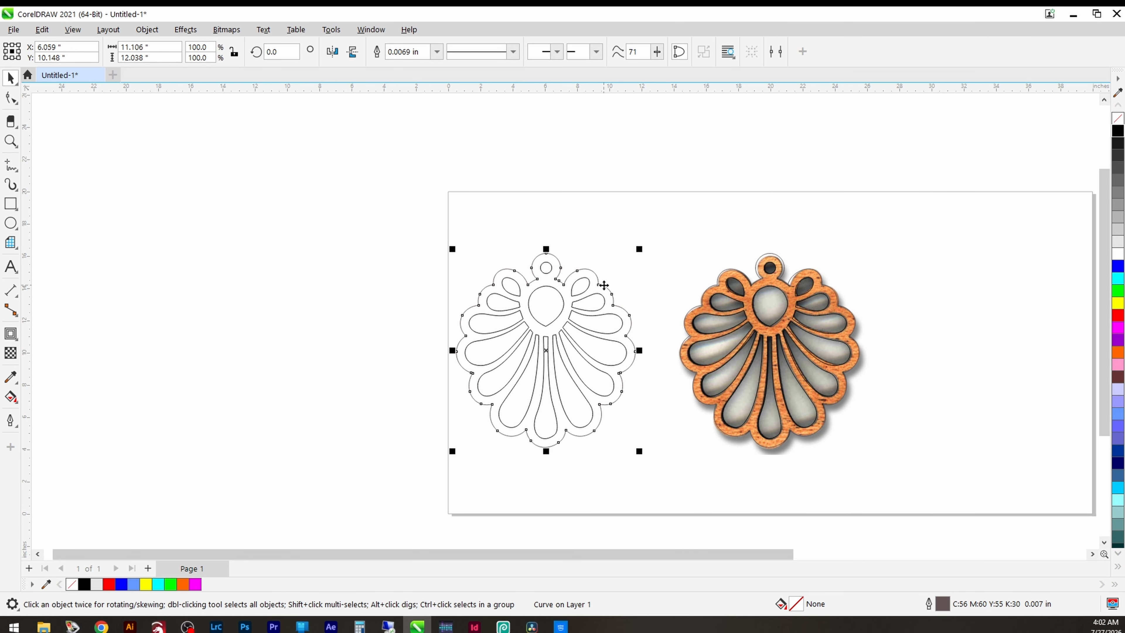
- Combine the outer border and the inner petal outlines left of the image into one curve and inspect it up close
{"action": "left_click", "coordinate": [591, 313], "text": "shift"}
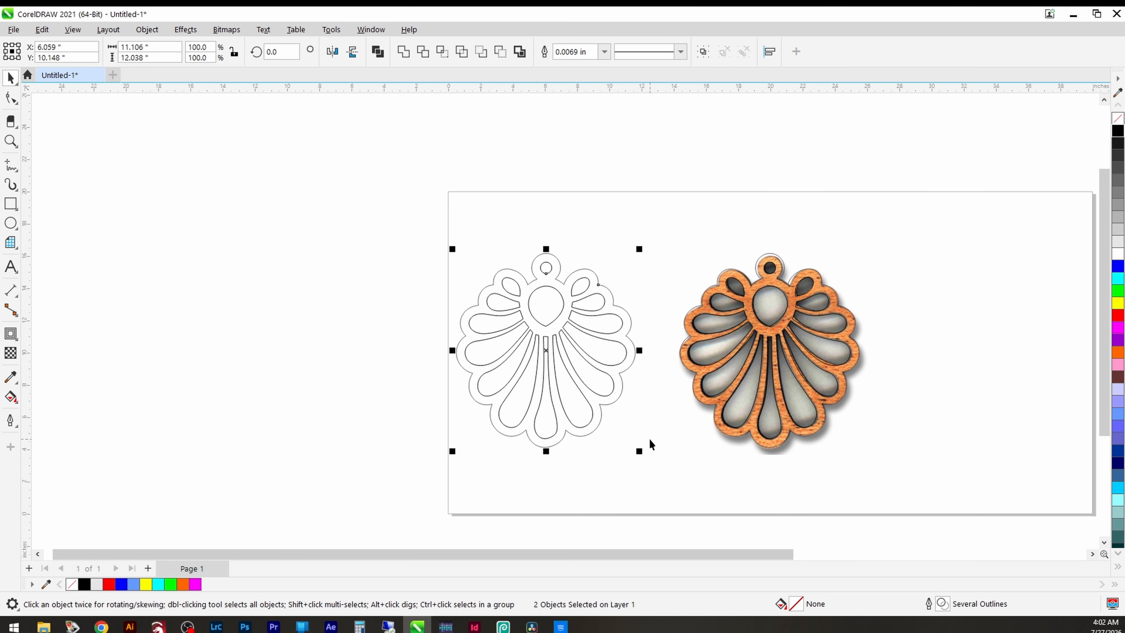
{"action": "left_click_drag", "start_coordinate": [660, 485], "coordinate": [414, 221]}
{"action": "right_click", "coordinate": [532, 305]}
{"action": "left_click", "coordinate": [586, 322]}
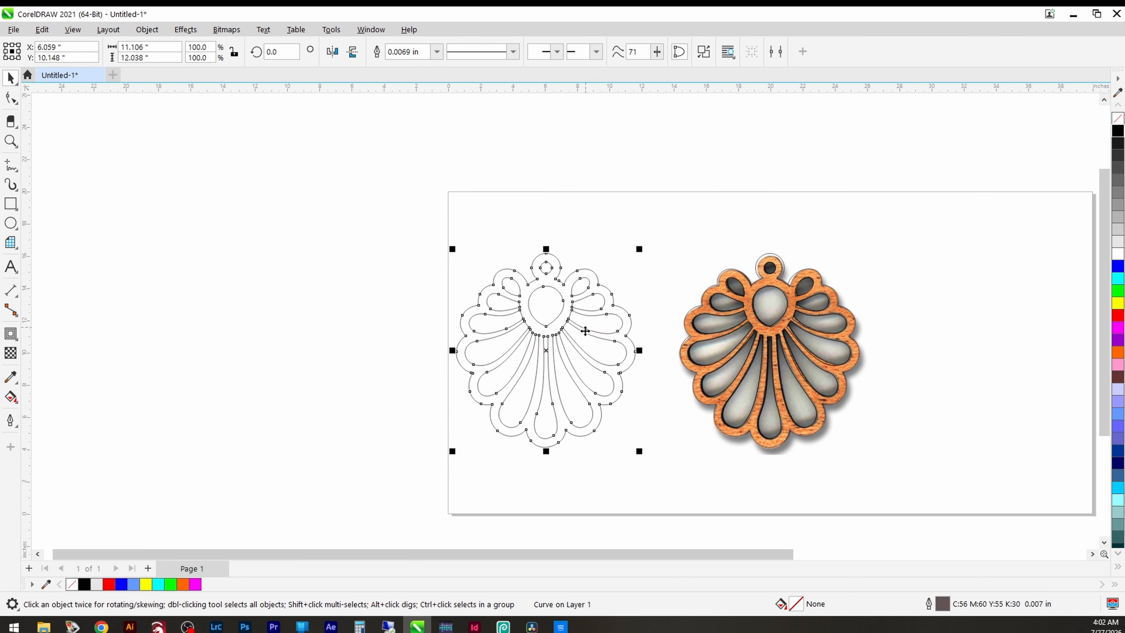
{"action": "left_click", "coordinate": [533, 506]}
{"action": "key", "text": "z"}
{"action": "left_click_drag", "start_coordinate": [632, 396], "coordinate": [445, 258]}
{"action": "scroll", "coordinate": [507, 417], "scroll_direction": "down", "scroll_amount": 3}
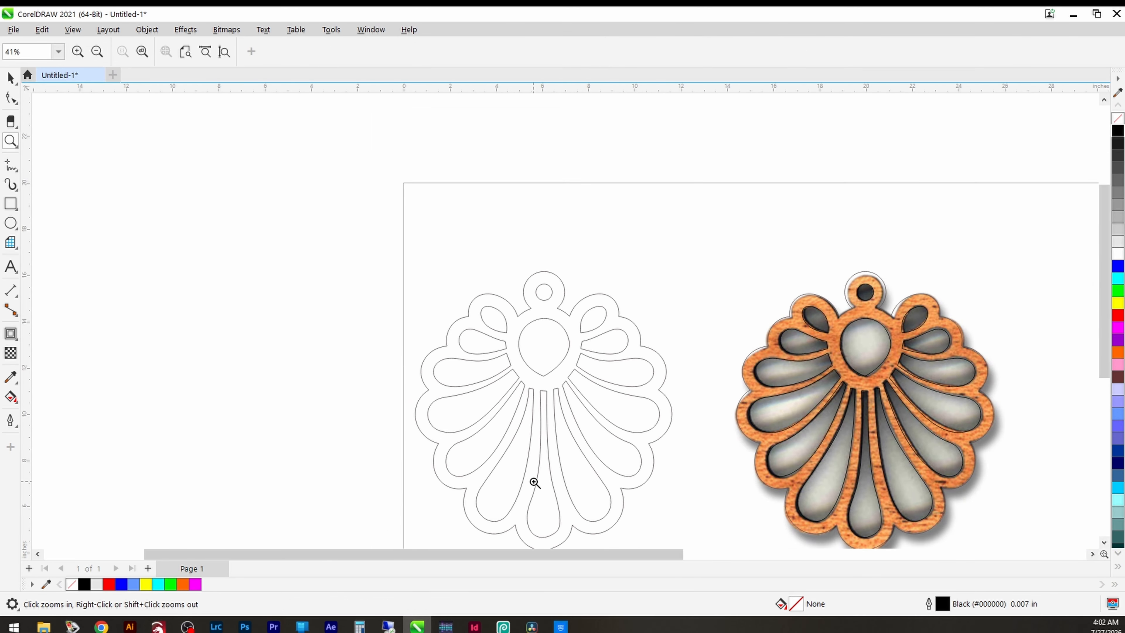
- Fill the combined curve beside the image with black and inspect the solid shape up close
{"action": "key", "text": "space"}
{"action": "left_click", "coordinate": [565, 485]}
{"action": "scroll", "coordinate": [564, 479], "scroll_direction": "down", "scroll_amount": 3}
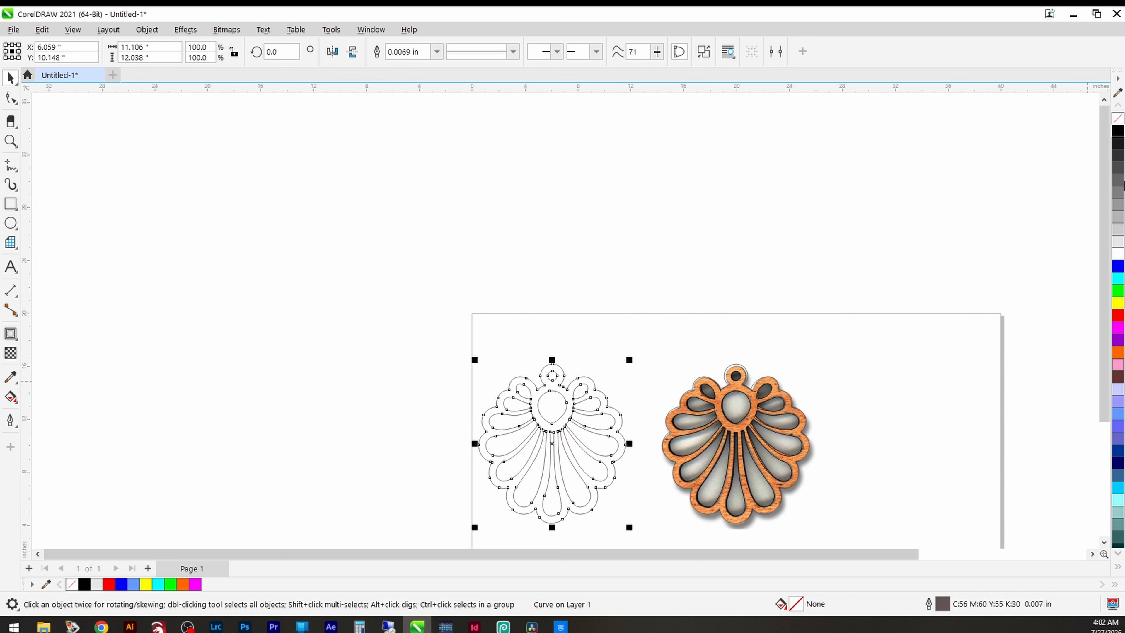
{"action": "left_click", "coordinate": [1118, 131]}
{"action": "key", "text": "z"}
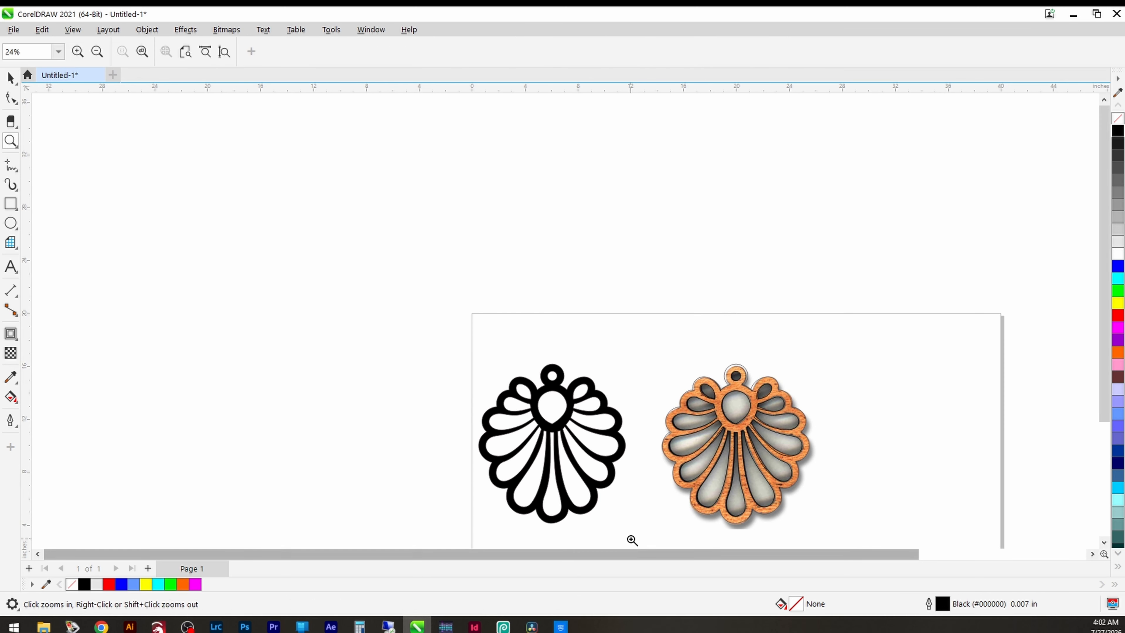
{"action": "left_click_drag", "start_coordinate": [632, 540], "coordinate": [409, 317]}
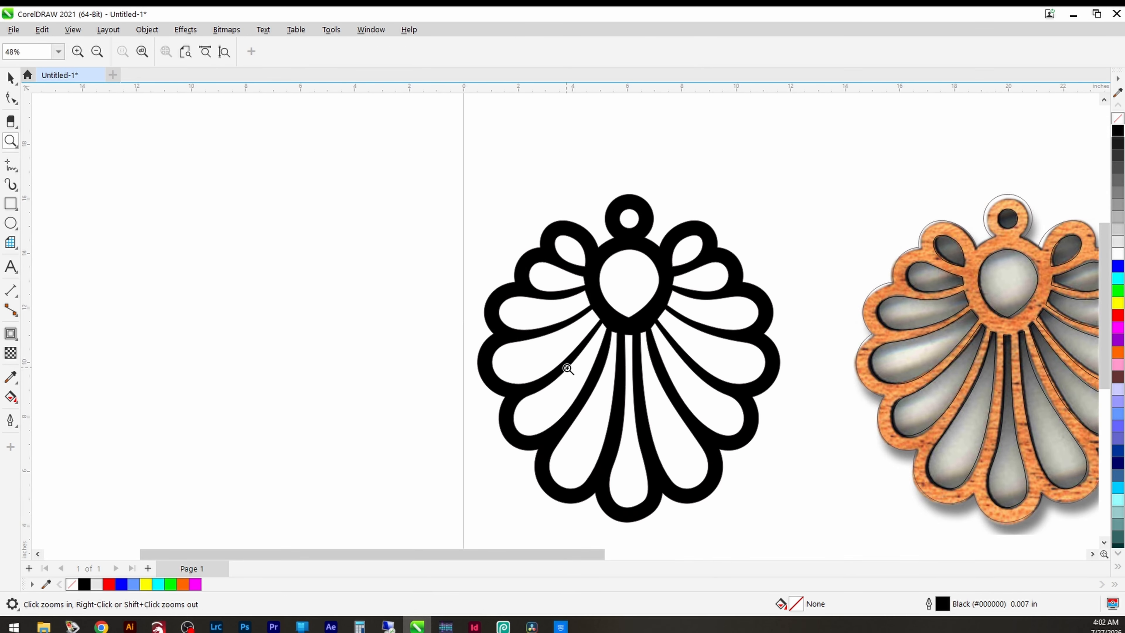
{"action": "key", "text": "space"}
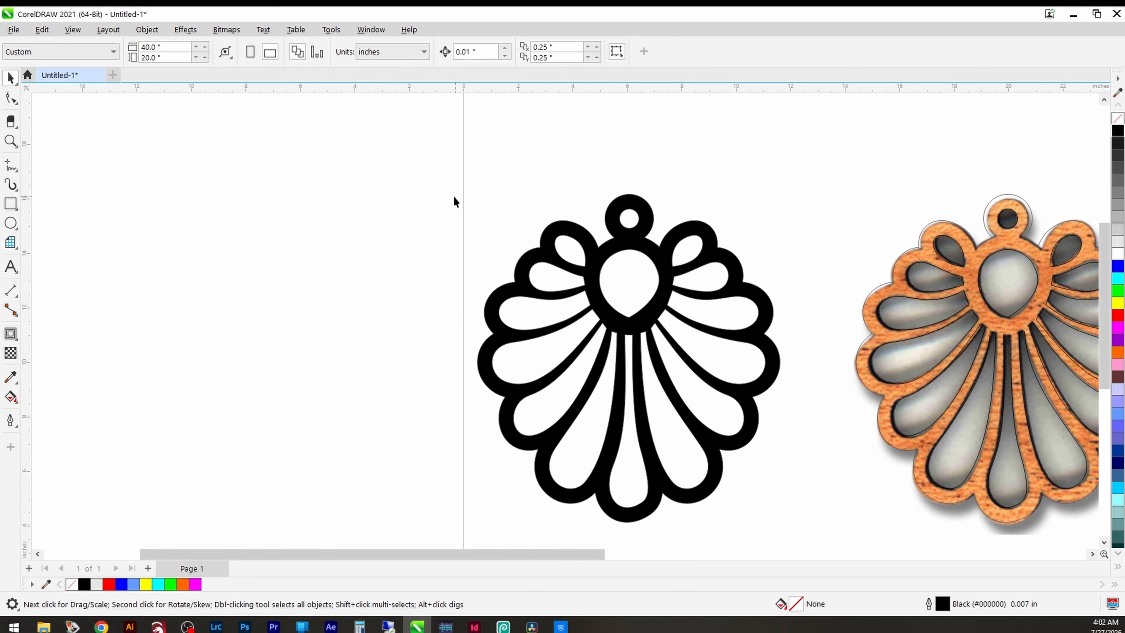
{"action": "scroll", "coordinate": [649, 306], "scroll_direction": "down", "scroll_amount": 1}
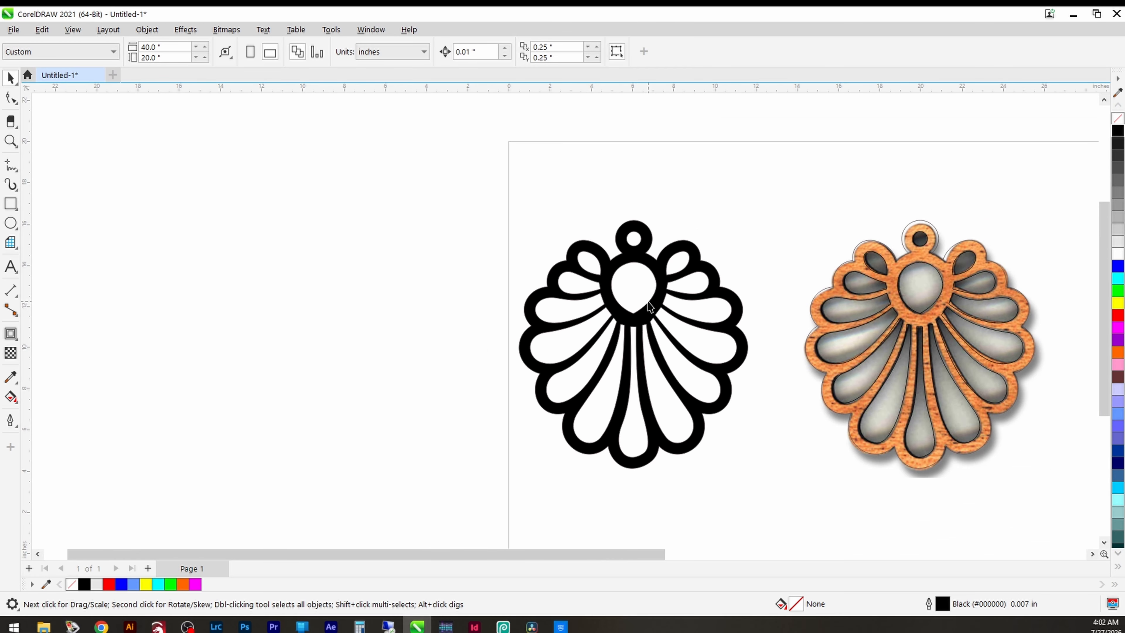
- Mirror the black shape horizontally back and forth to check its left-right symmetry
{"action": "left_click", "coordinate": [649, 305]}
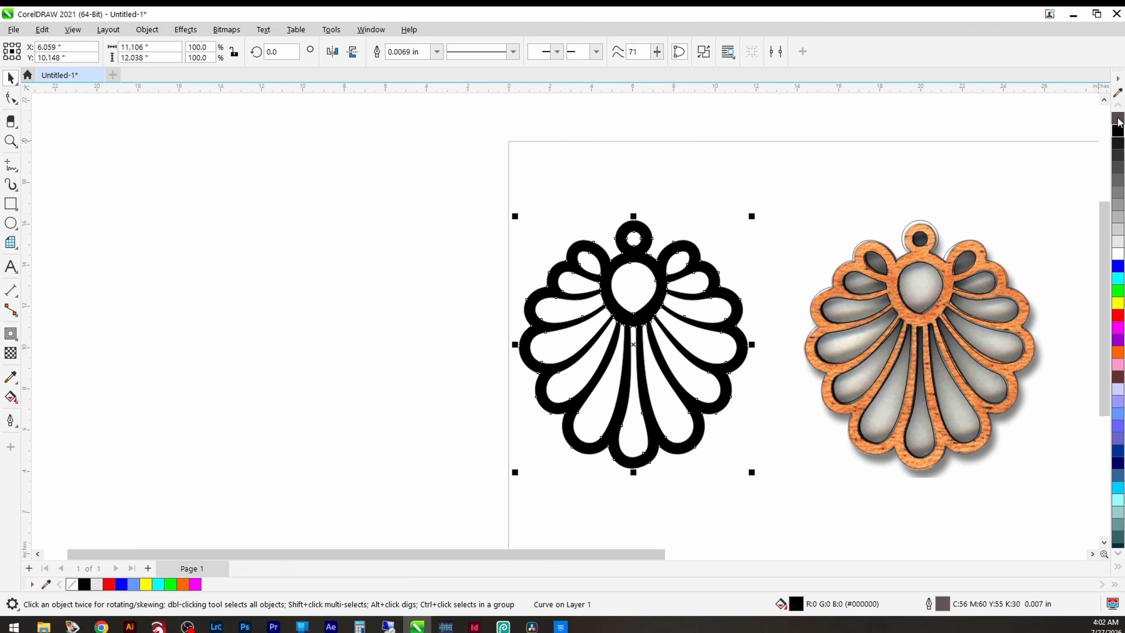
{"action": "left_click", "coordinate": [336, 53]}
{"action": "left_click", "coordinate": [336, 53]}
{"action": "left_click", "coordinate": [335, 52]}
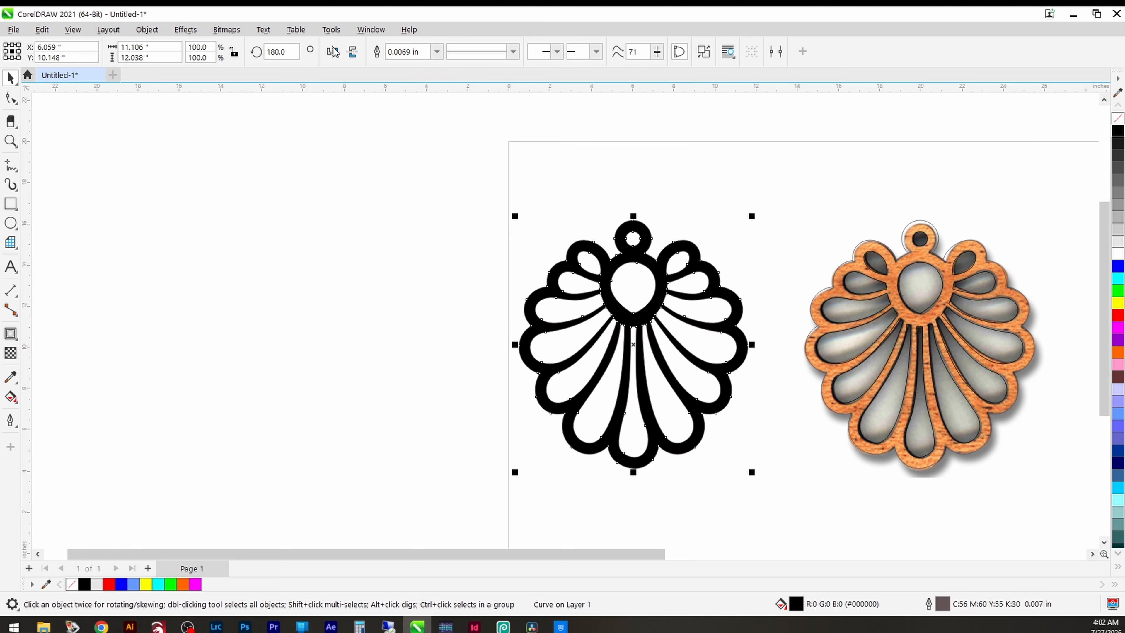
{"action": "left_click", "coordinate": [335, 52]}
{"action": "left_click", "coordinate": [335, 53]}
{"action": "left_click", "coordinate": [339, 51]}
{"action": "left_click", "coordinate": [339, 51]}
{"action": "left_click", "coordinate": [335, 53]}
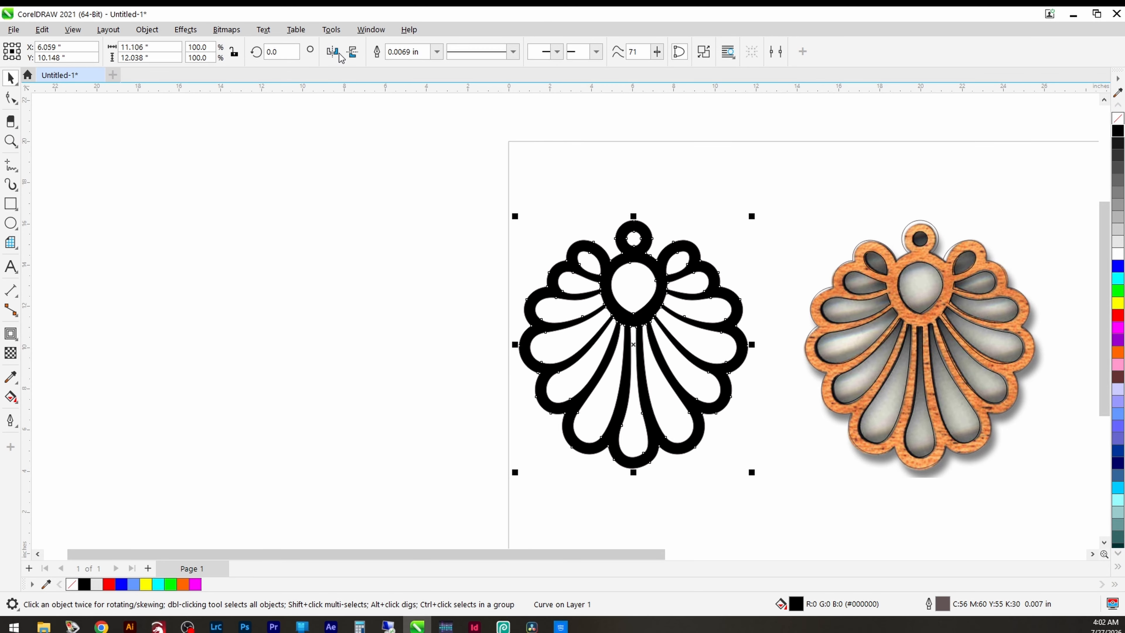
{"action": "left_click", "coordinate": [338, 52]}
- Remove the black fill from the combined curve, leaving only its outline
{"action": "scroll", "coordinate": [836, 428], "scroll_direction": "down", "scroll_amount": 5}
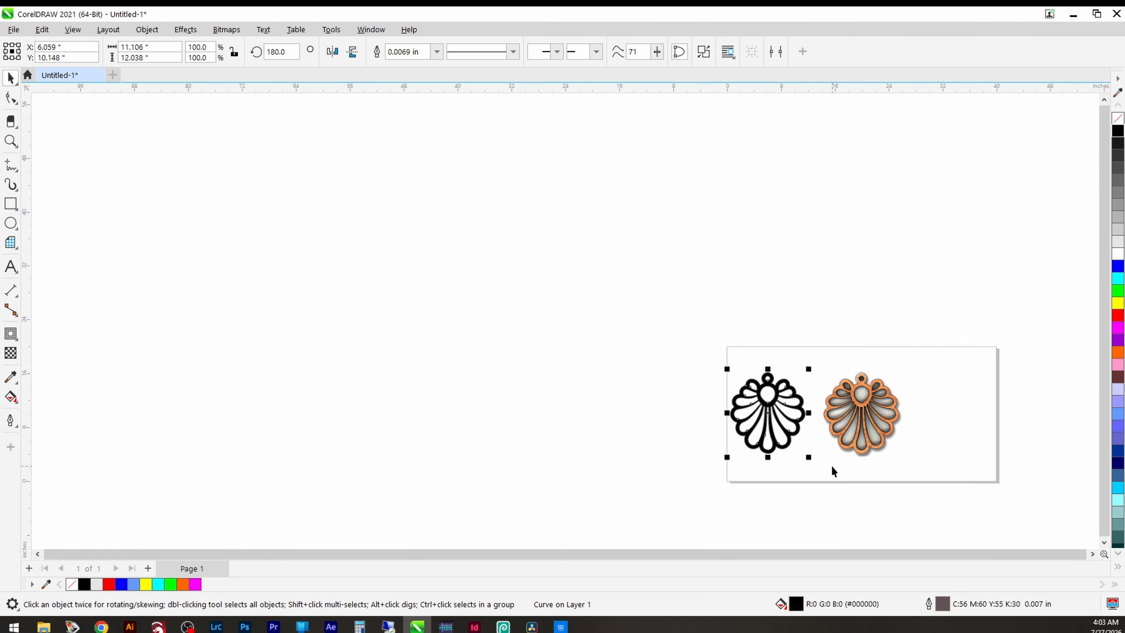
{"action": "scroll", "coordinate": [832, 465], "scroll_direction": "up", "scroll_amount": 2}
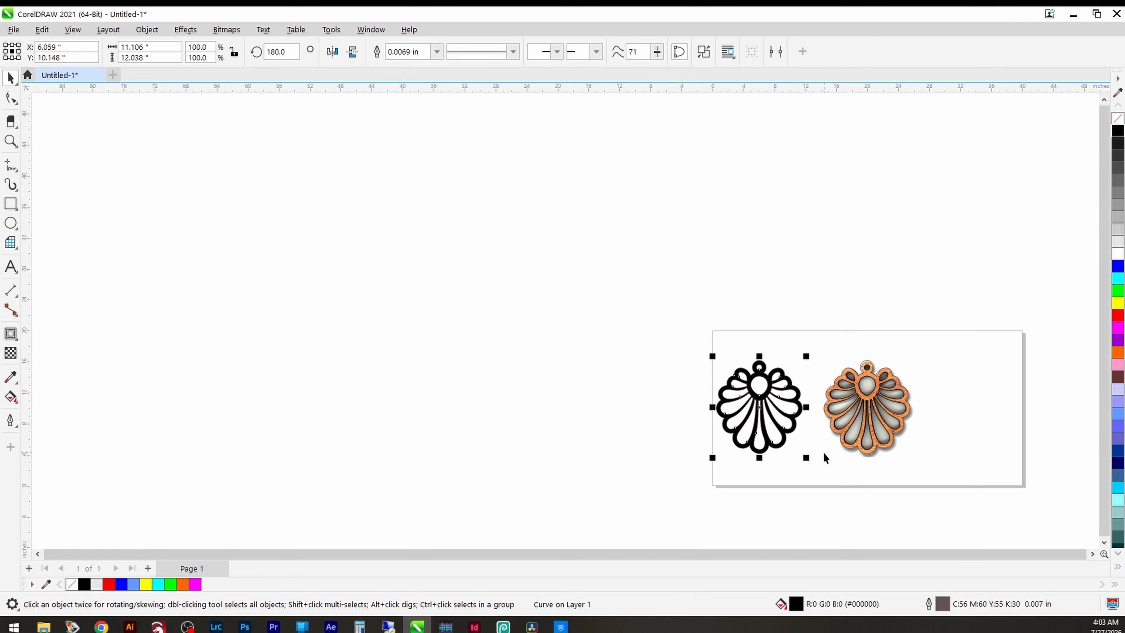
{"action": "left_click", "coordinate": [1118, 119]}
{"action": "left_click", "coordinate": [869, 223]}
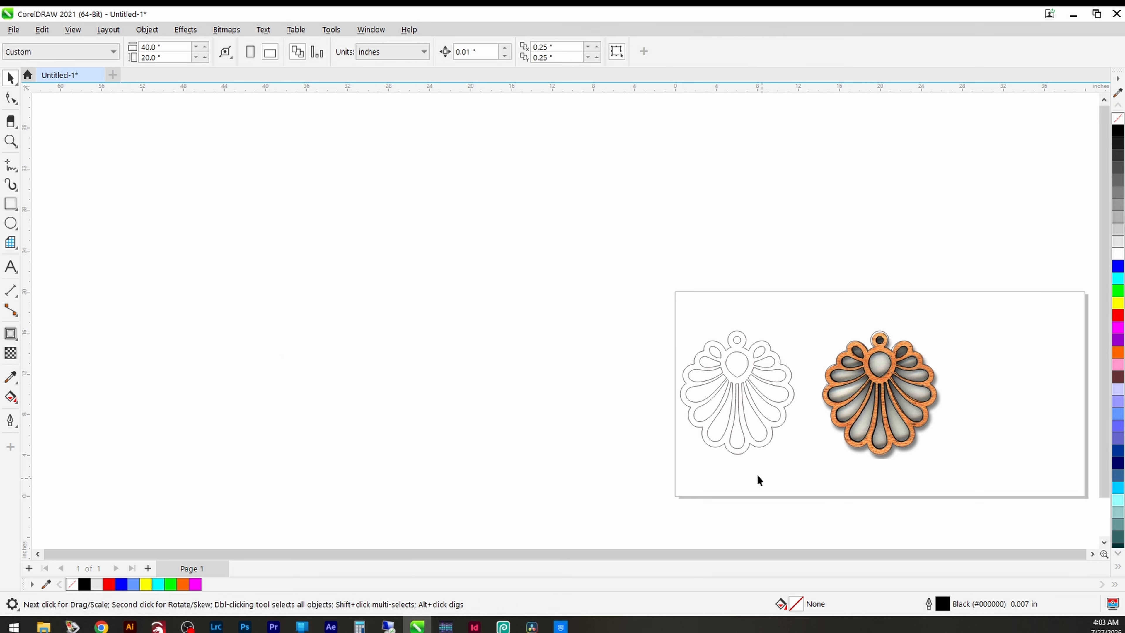
- Draw a straight vertical line about 21 in long through the combined curve near its middle
{"action": "left_click", "coordinate": [11, 165]}
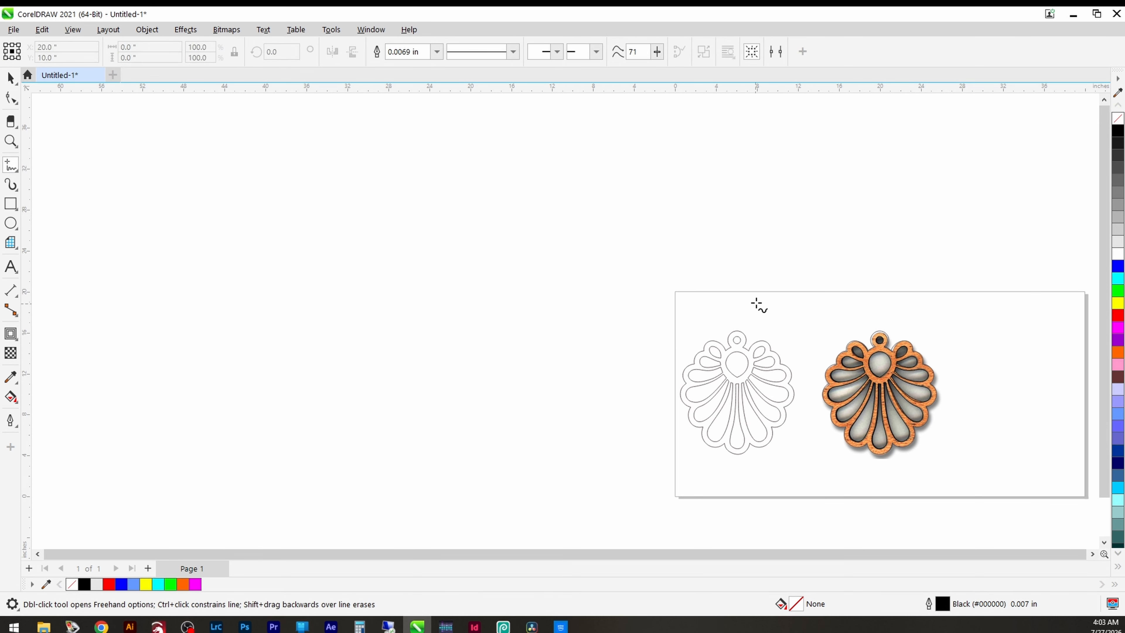
{"action": "left_click", "coordinate": [733, 284]}
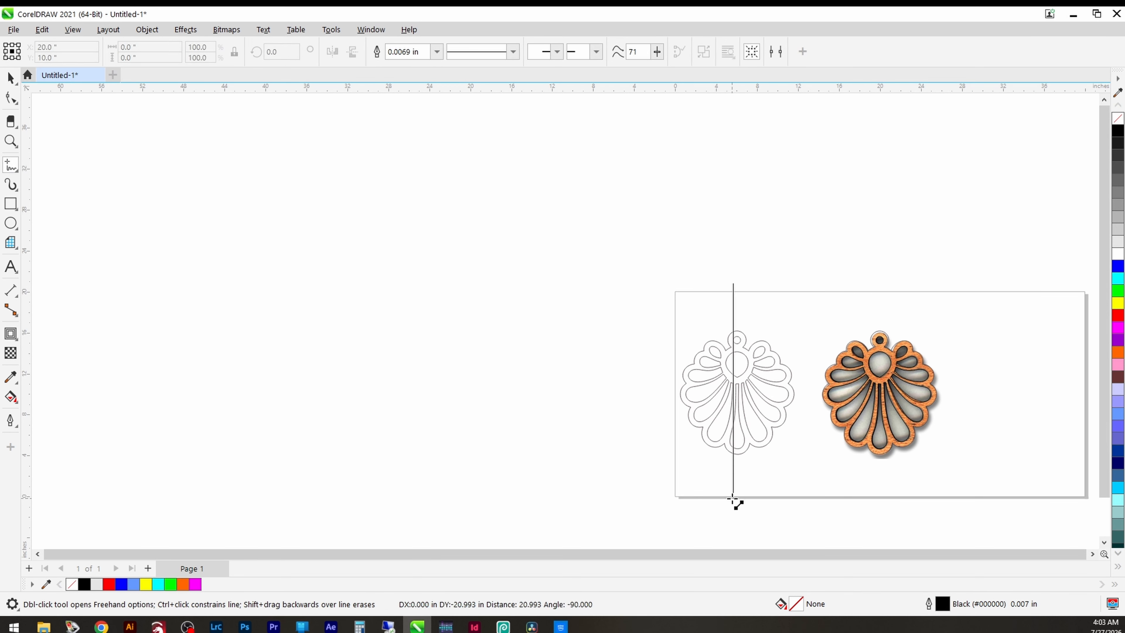
{"action": "left_click", "coordinate": [734, 498]}
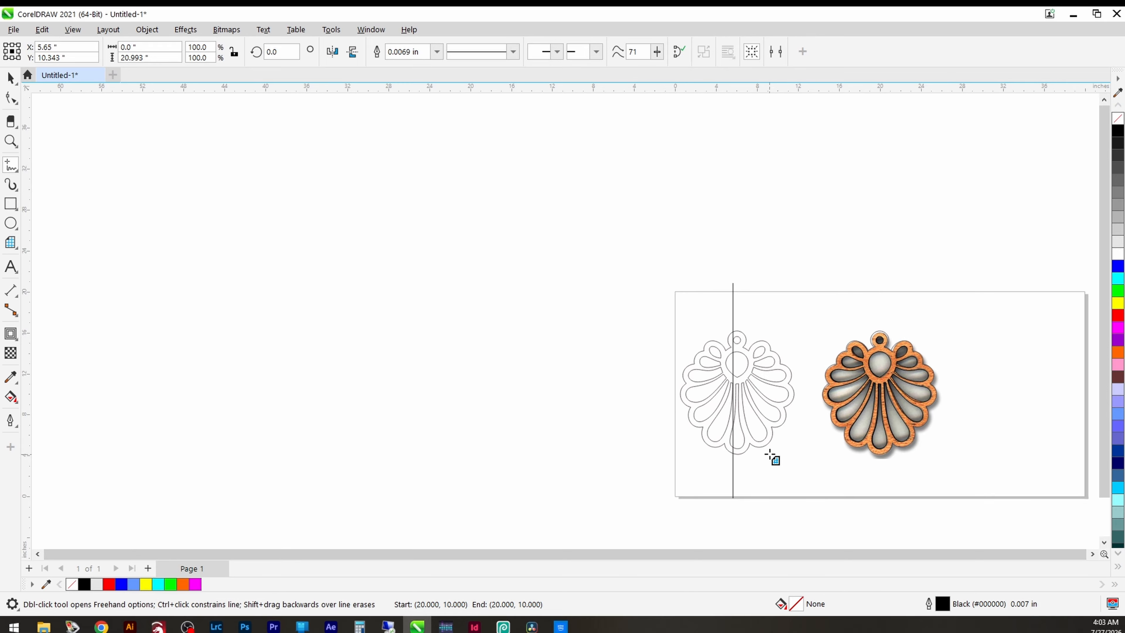
{"action": "key", "text": "d"}
- Align the vertical line with the combined curve on their common vertical center axis and check the placement
{"action": "key", "text": "space"}
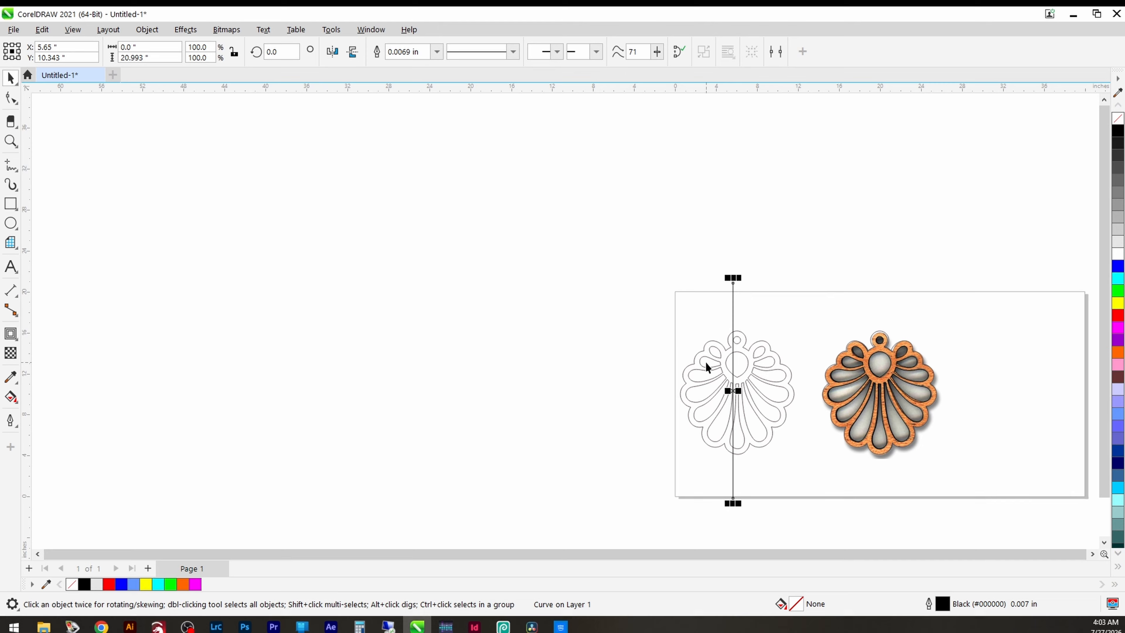
{"action": "left_click", "coordinate": [774, 371], "text": "shift"}
{"action": "left_click", "coordinate": [619, 366]}
{"action": "left_click_drag", "start_coordinate": [588, 263], "coordinate": [803, 485]}
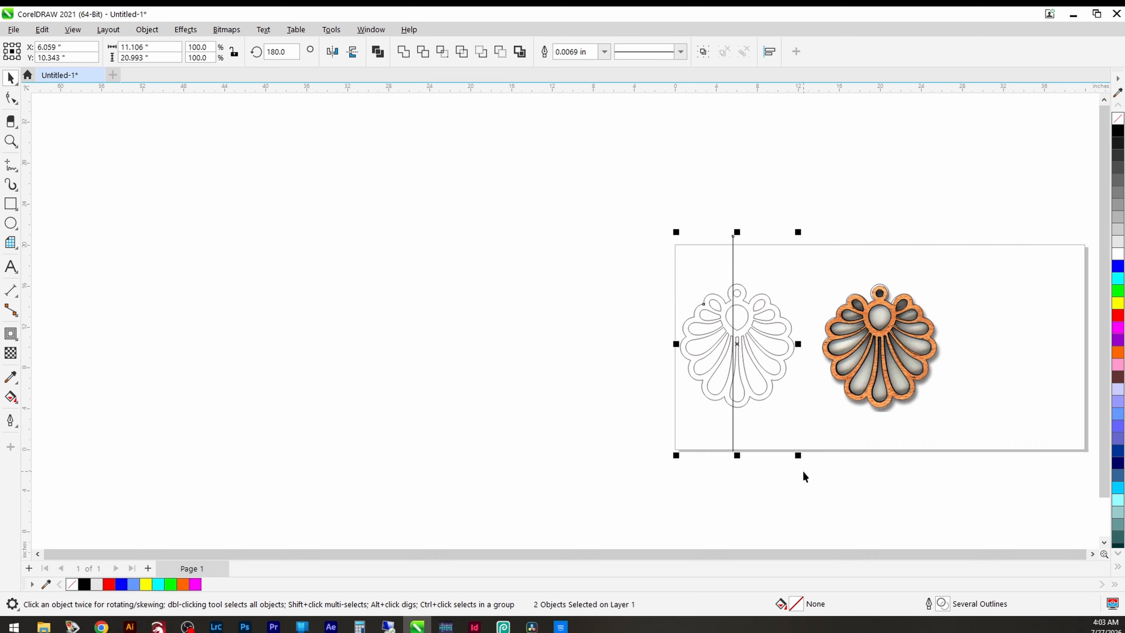
{"action": "key", "text": "c"}
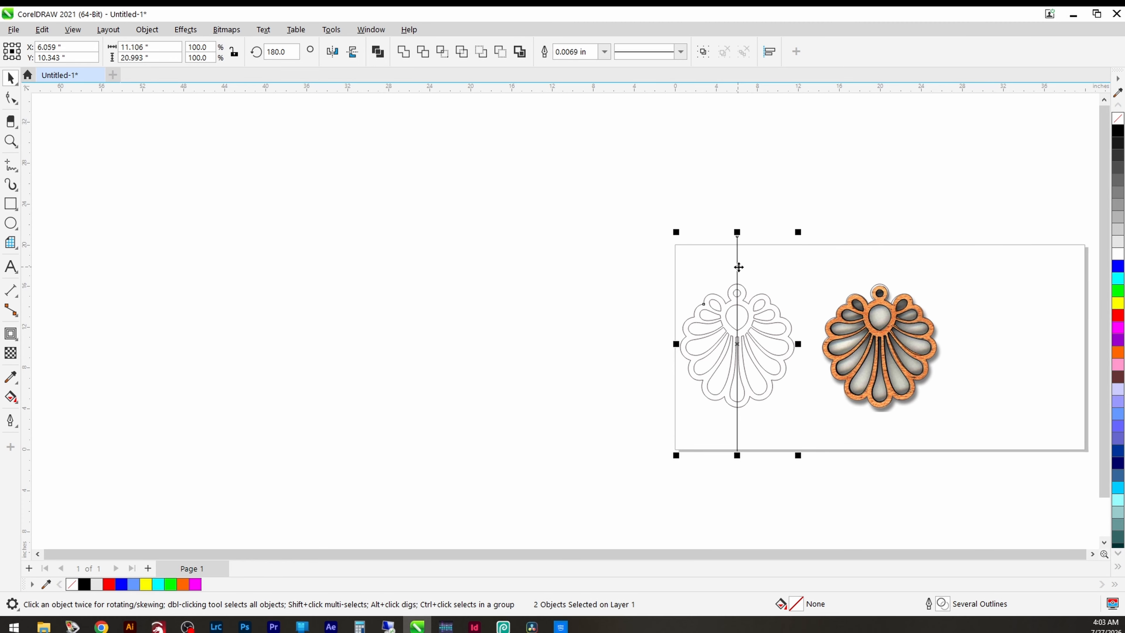
{"action": "scroll", "coordinate": [755, 446], "scroll_direction": "up", "scroll_amount": 3}
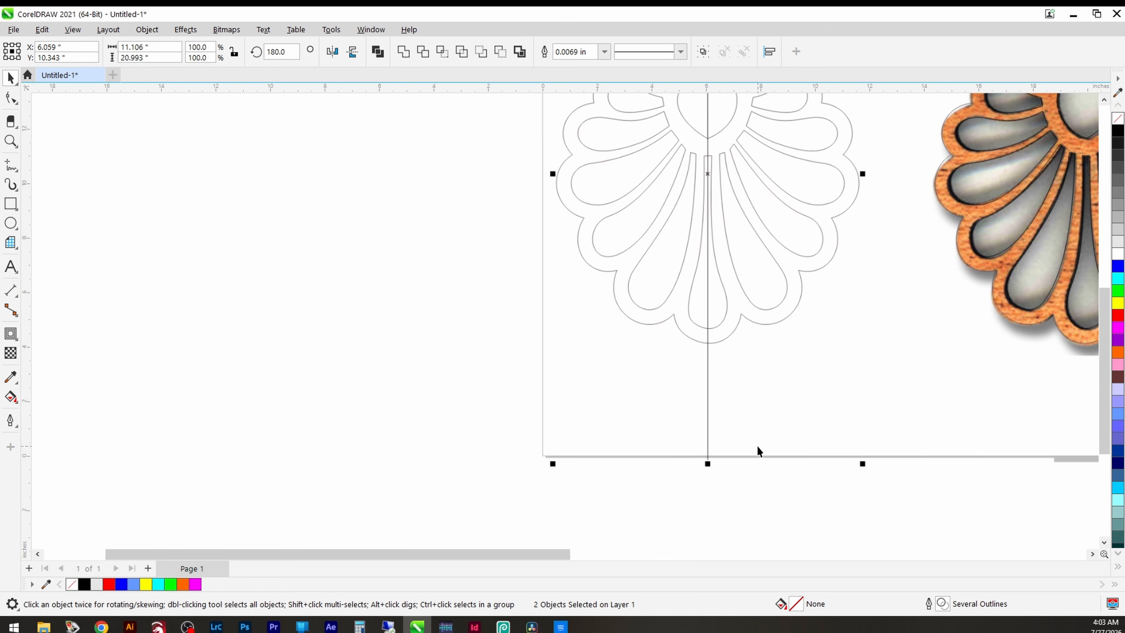
{"action": "left_click", "coordinate": [768, 394]}
{"action": "scroll", "coordinate": [768, 374], "scroll_direction": "down", "scroll_amount": 3}
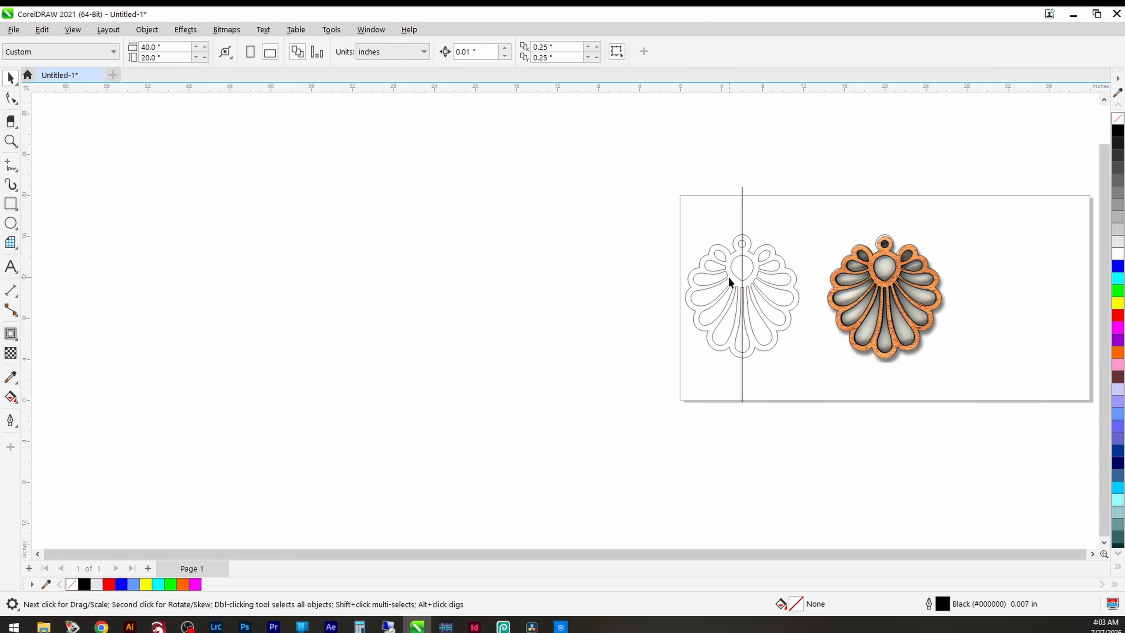
- Trim the combined curve with the vertical center line, keeping neither the original source nor the original target object
{"action": "left_click", "coordinate": [742, 205]}
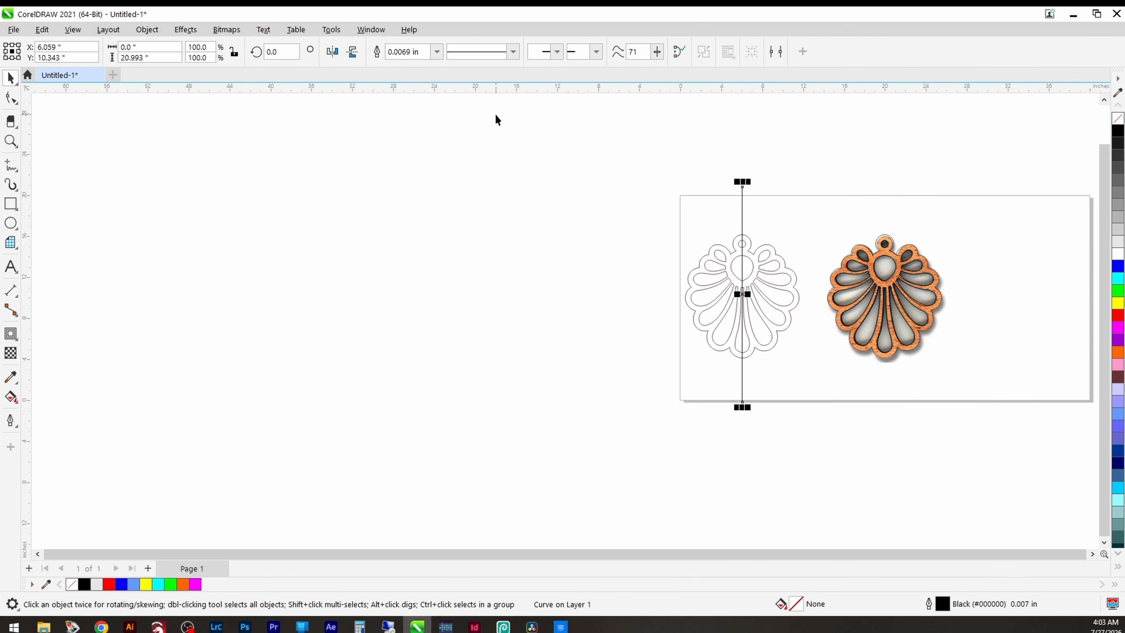
{"action": "left_click", "coordinate": [371, 30]}
{"action": "mouse_move", "coordinate": [400, 189]}
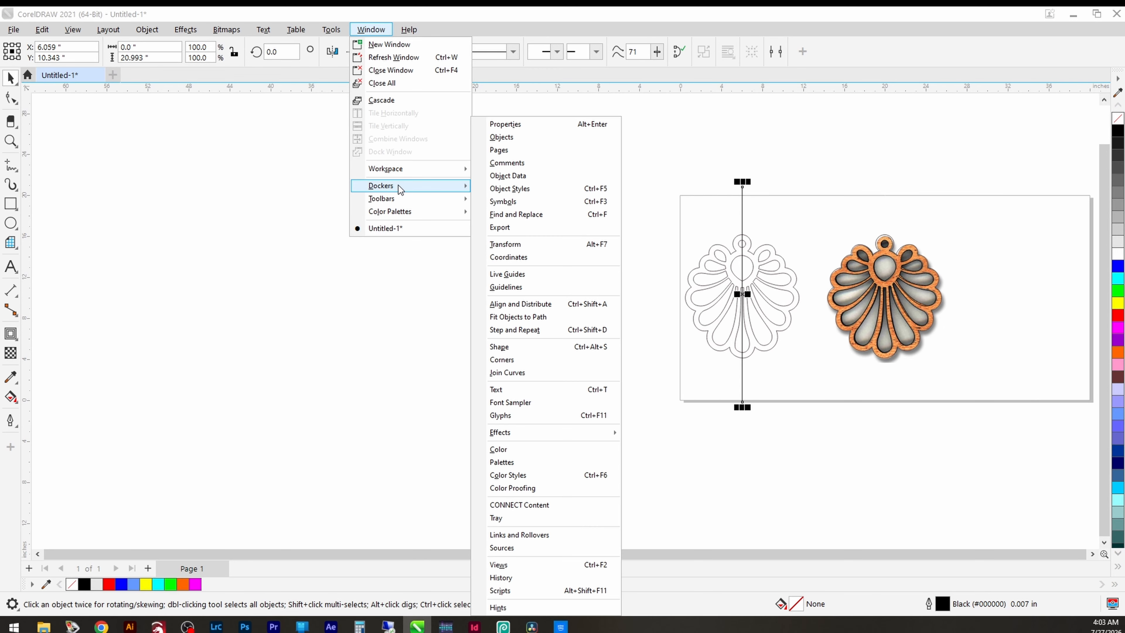
{"action": "left_click", "coordinate": [499, 346]}
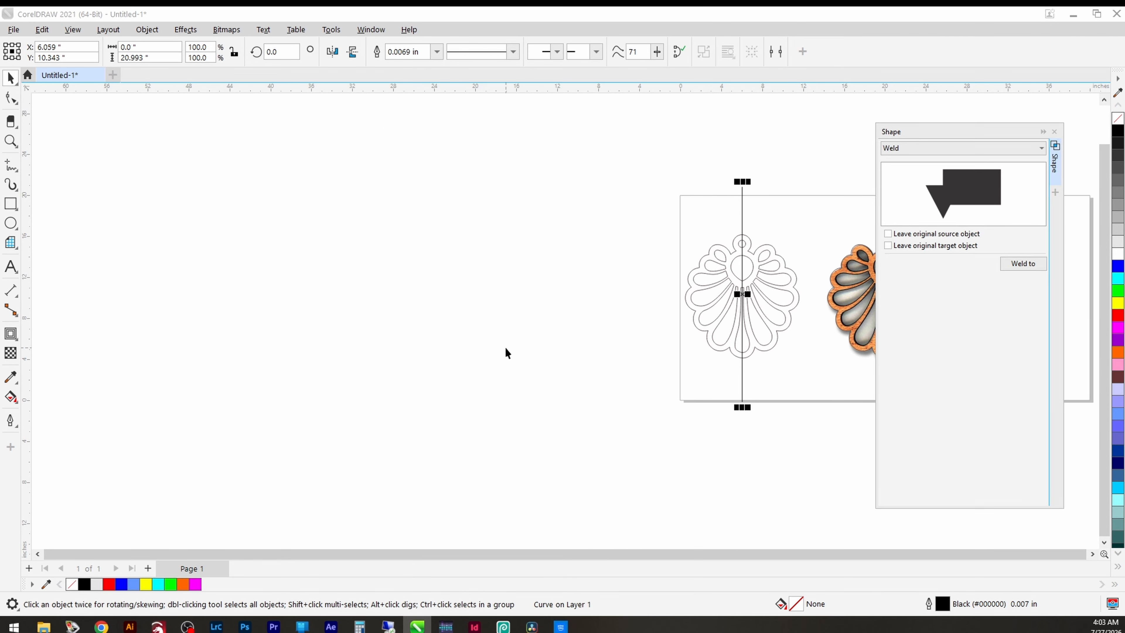
{"action": "left_click", "coordinate": [929, 150]}
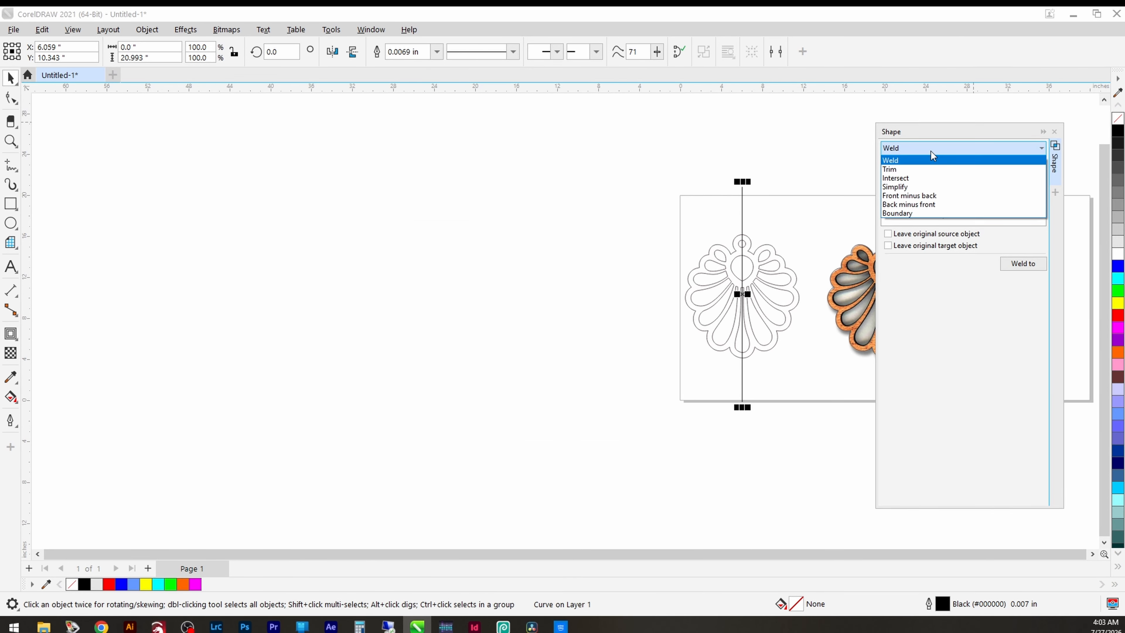
{"action": "left_click", "coordinate": [900, 171]}
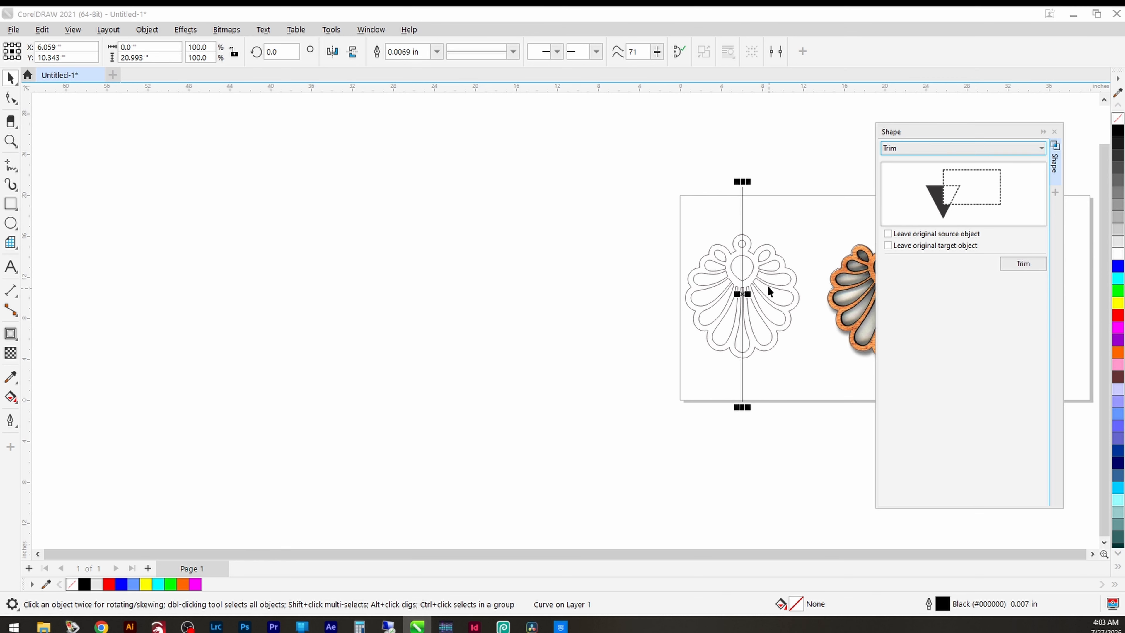
{"action": "left_click", "coordinate": [1022, 266]}
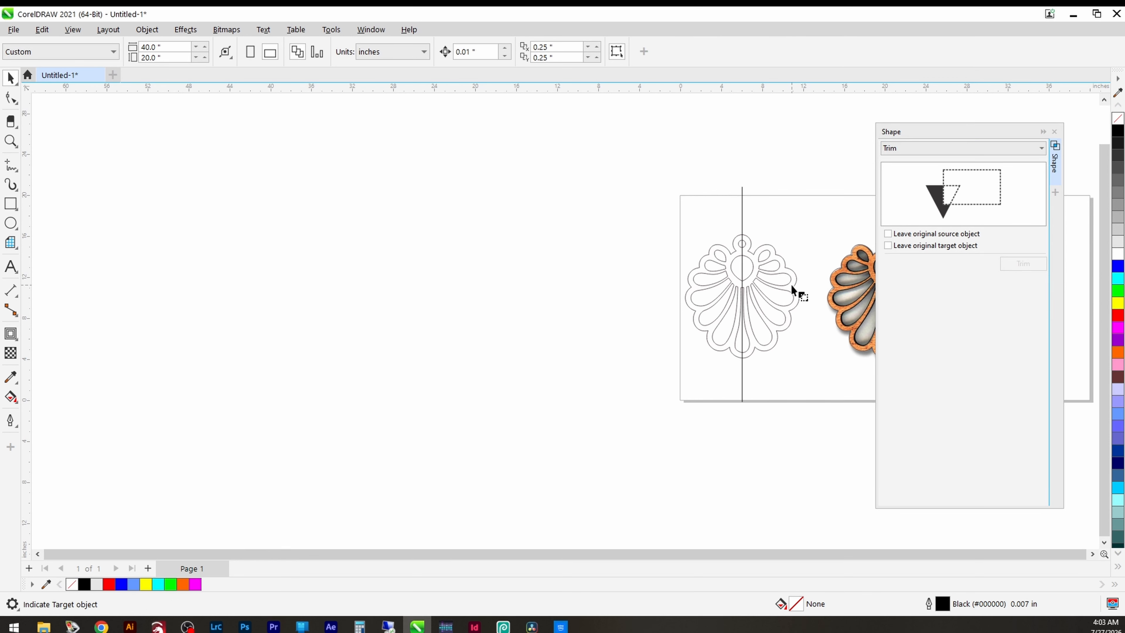
{"action": "left_click", "coordinate": [787, 274]}
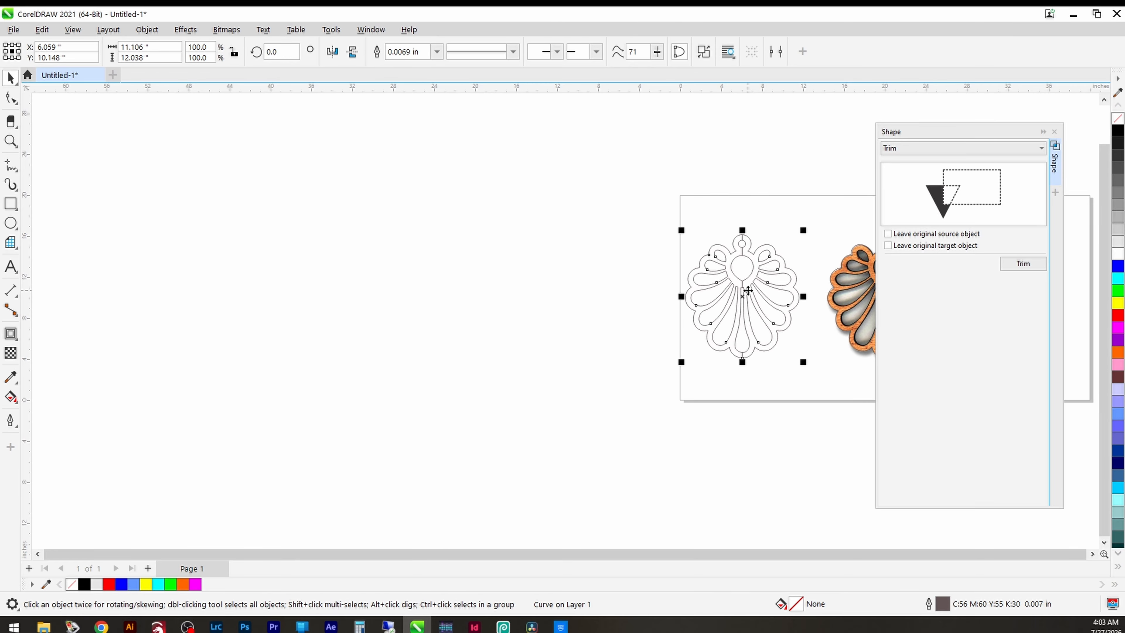
- Break the trimmed curve apart into separate pieces
{"action": "right_click", "coordinate": [748, 286]}
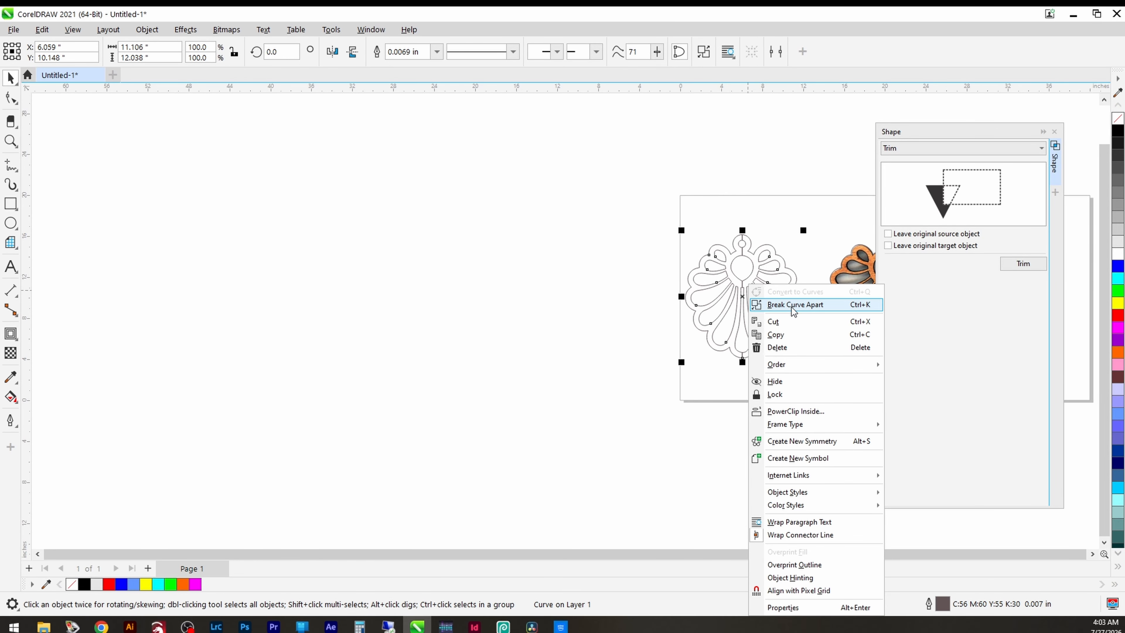
{"action": "left_click", "coordinate": [793, 305]}
{"action": "left_click", "coordinate": [705, 221]}
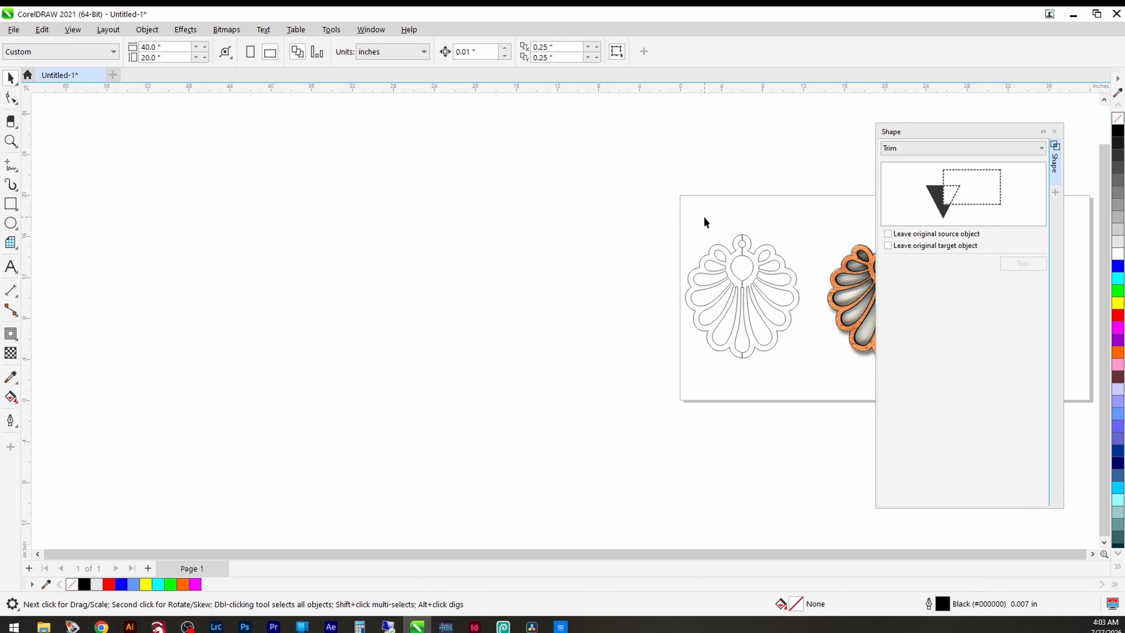
- Select all the pieces of the shape's left half and delete them
{"action": "left_click", "coordinate": [699, 291]}
{"action": "left_click", "coordinate": [677, 340]}
{"action": "scroll", "coordinate": [748, 318], "scroll_direction": "up", "scroll_amount": 4}
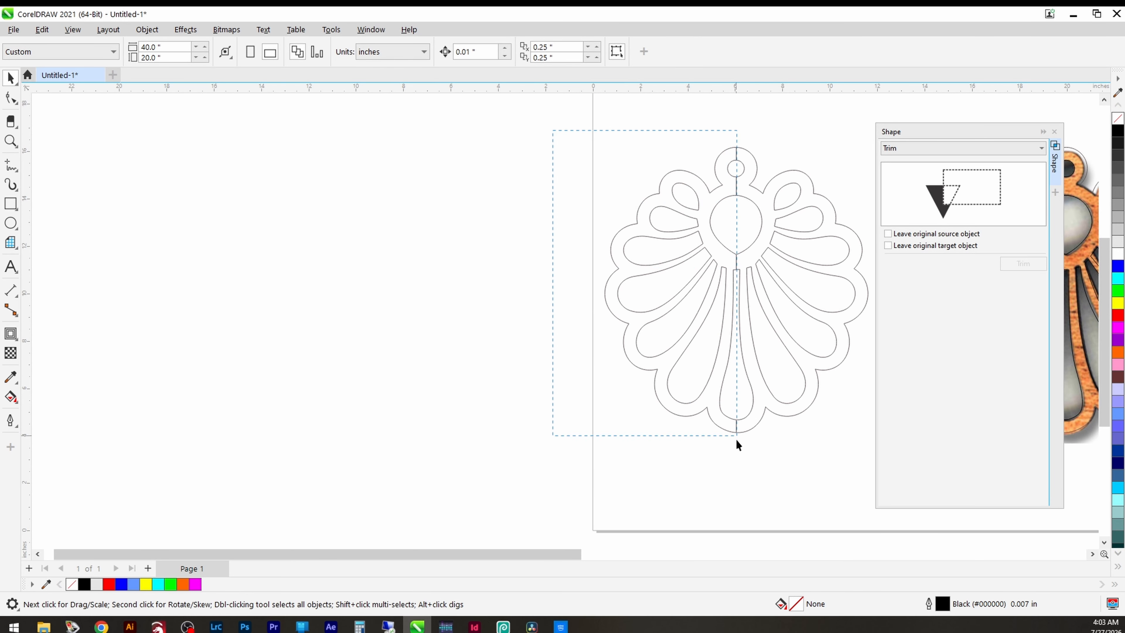
{"action": "left_click_drag", "start_coordinate": [736, 439], "coordinate": [740, 468]}
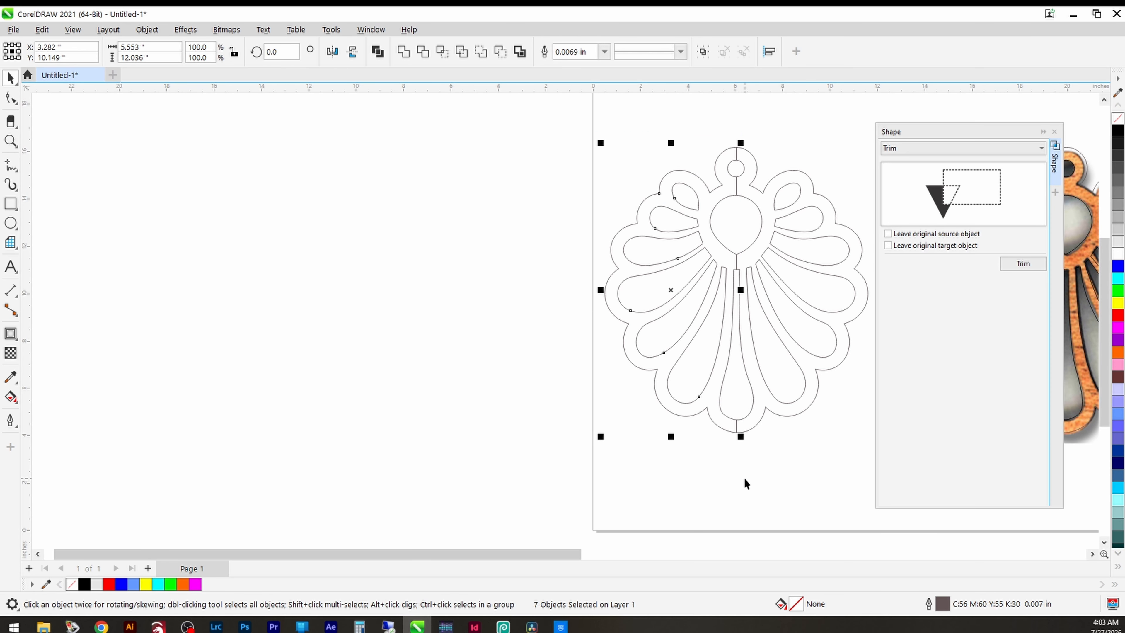
{"action": "key", "text": "Delete"}
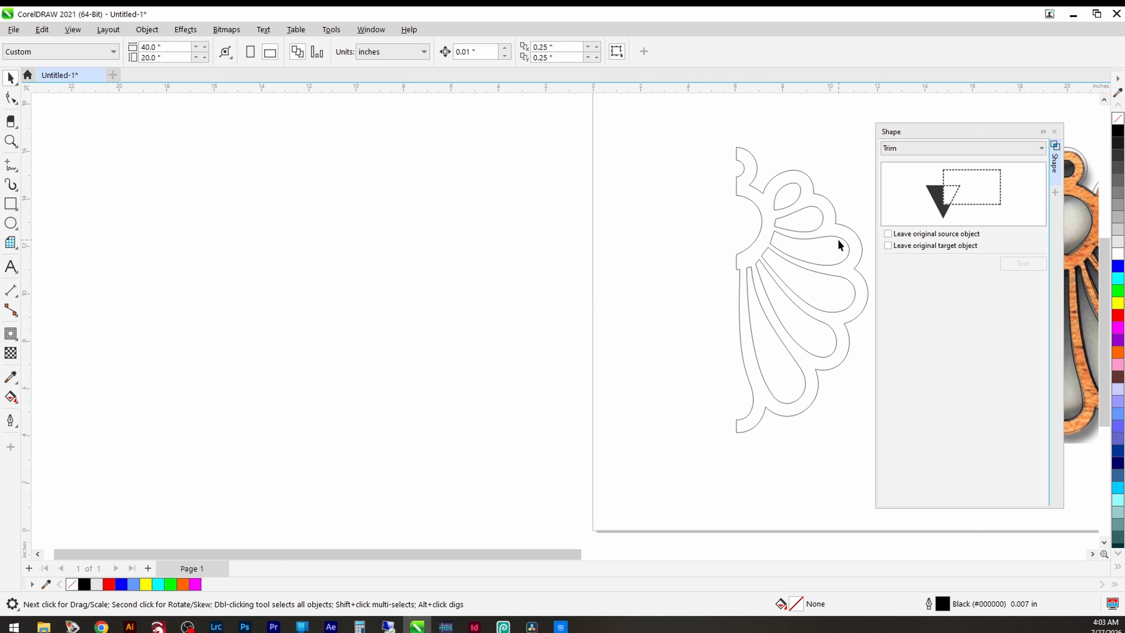
- Select all the remaining right-half pieces and combine them into one curve
{"action": "left_click", "coordinate": [833, 241]}
{"action": "left_click", "coordinate": [830, 239]}
{"action": "left_click", "coordinate": [598, 129]}
{"action": "left_click_drag", "start_coordinate": [592, 115], "coordinate": [880, 496]}
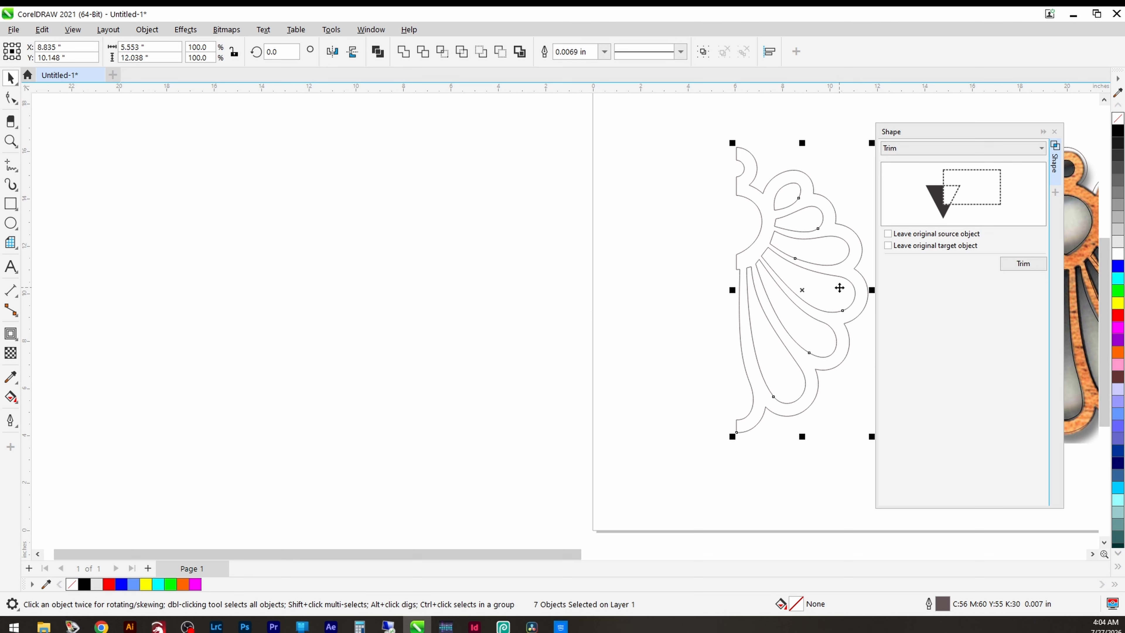
{"action": "right_click", "coordinate": [840, 288]}
{"action": "left_click", "coordinate": [867, 334]}
{"action": "key", "text": "ctrl+z"}
{"action": "right_click", "coordinate": [820, 284]}
{"action": "left_click", "coordinate": [847, 313]}
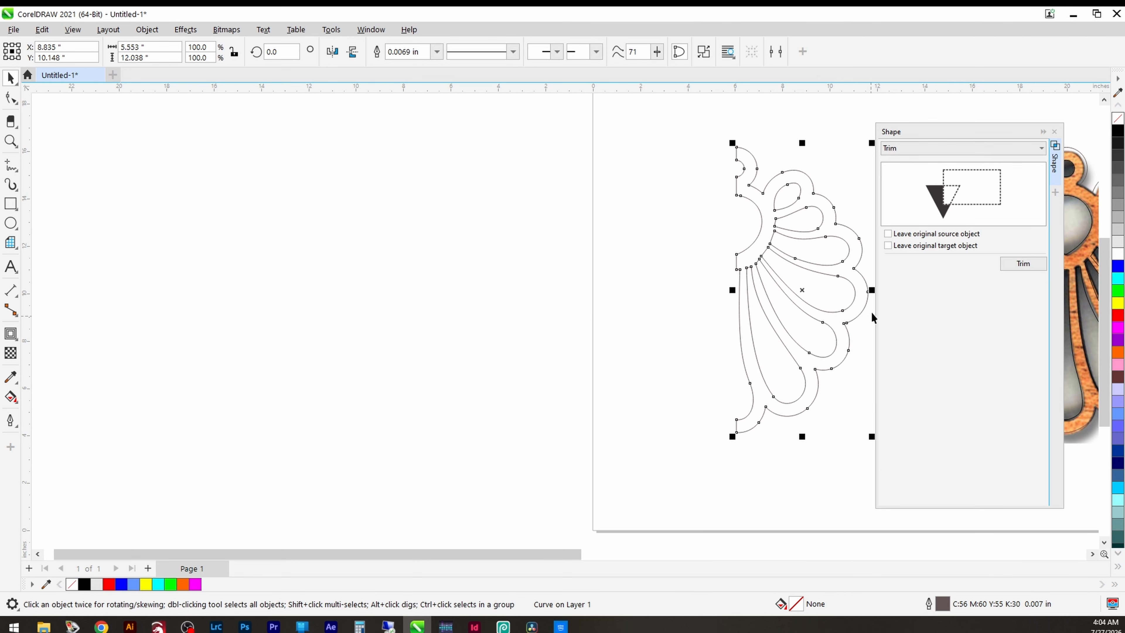
- Mirror a copy of the right-half curve horizontally to the left so both halves meet along the vertical center line
{"action": "left_click_drag", "start_coordinate": [933, 133], "coordinate": [1069, 156]}
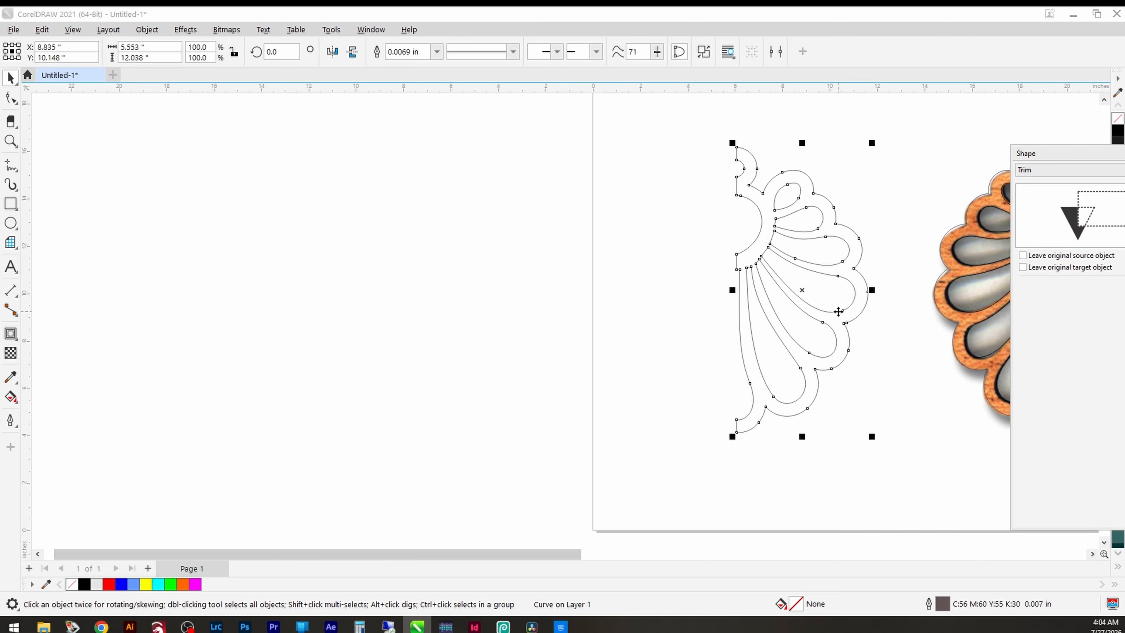
{"action": "left_click", "coordinate": [874, 290]}
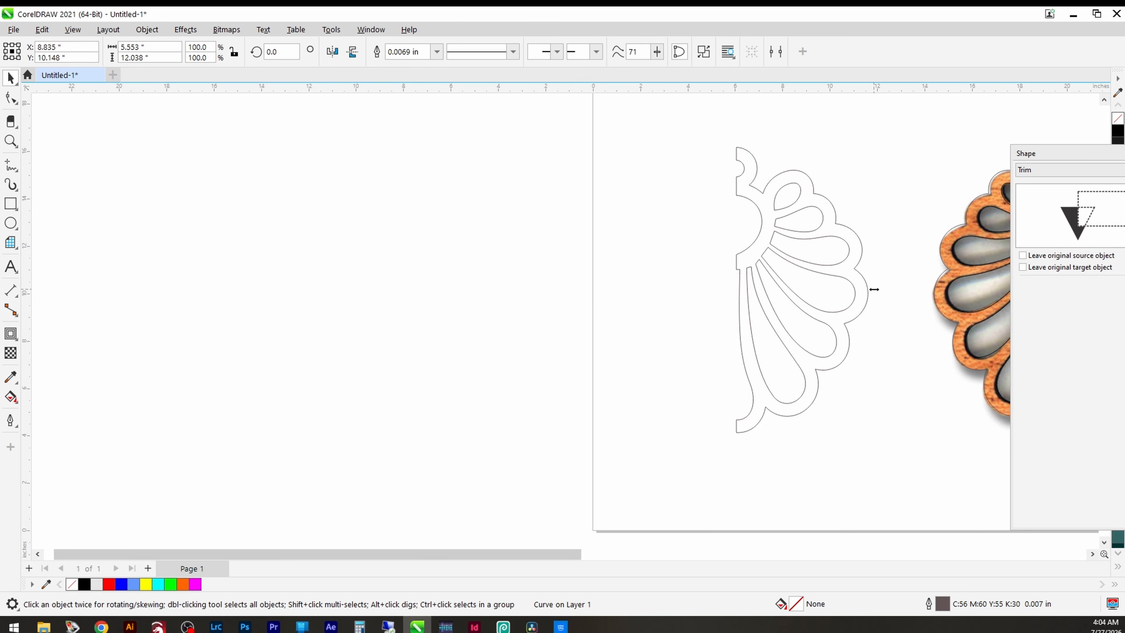
{"action": "left_click_drag", "start_coordinate": [874, 289], "coordinate": [672, 302]}
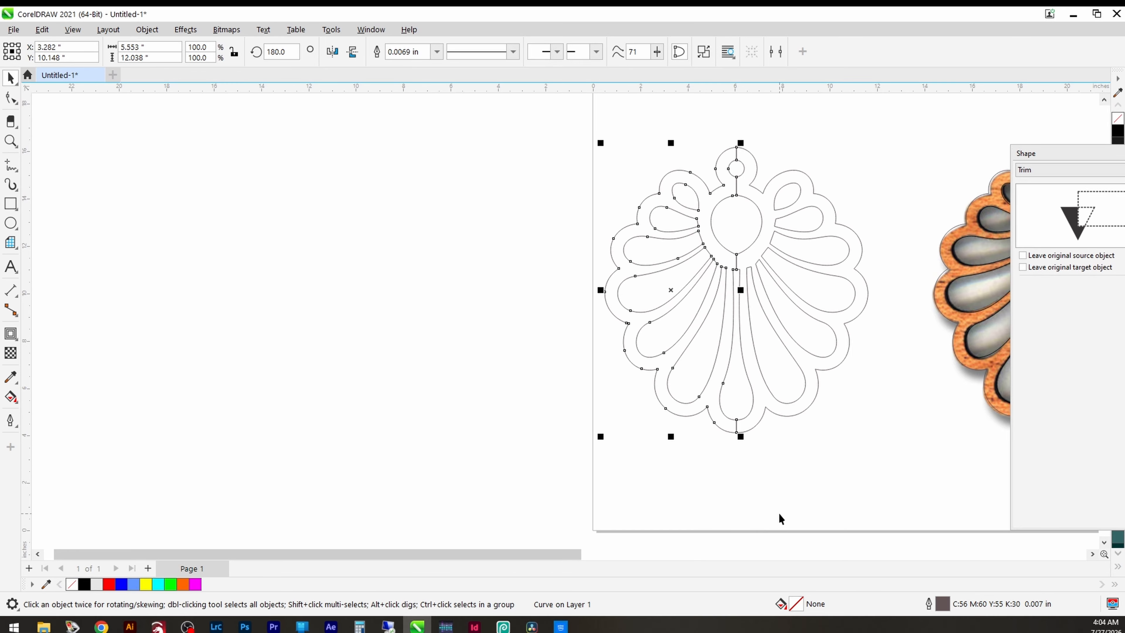
{"action": "left_click", "coordinate": [819, 500]}
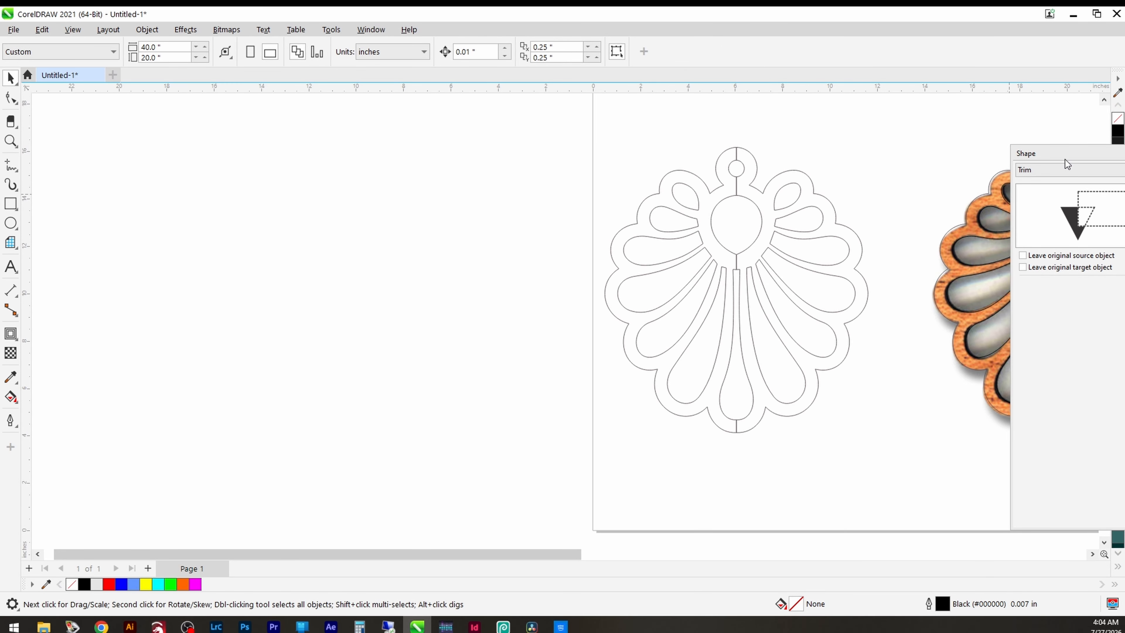
- Weld the mirrored left half to the right half, keeping neither the original source nor the original target object
{"action": "left_click_drag", "start_coordinate": [1065, 159], "coordinate": [325, 161]}
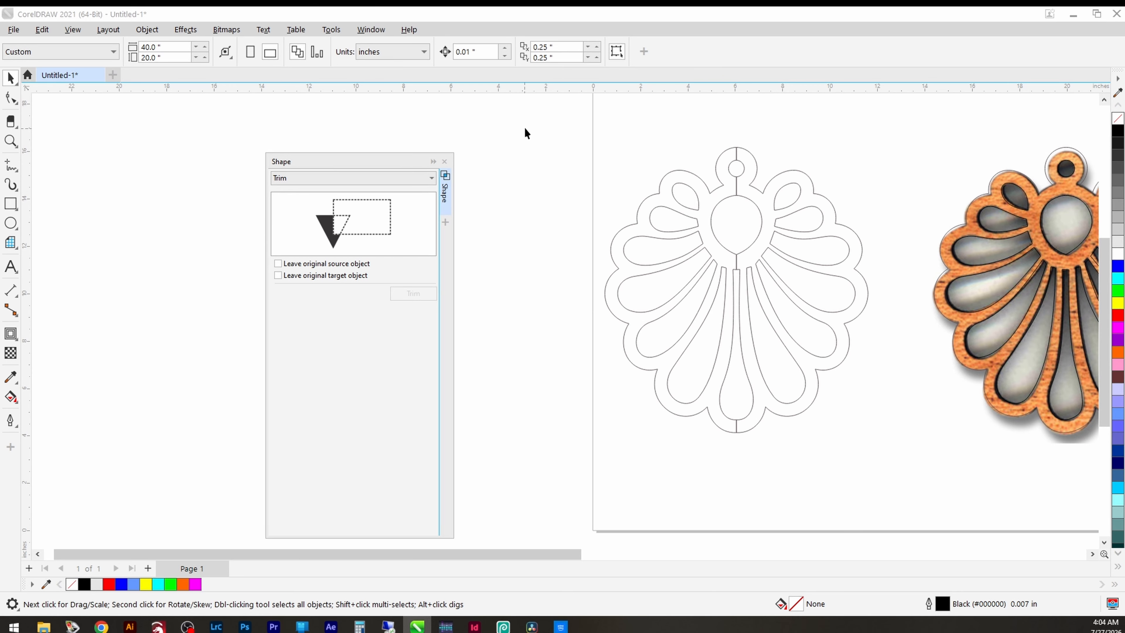
{"action": "left_click_drag", "start_coordinate": [532, 125], "coordinate": [792, 250]}
{"action": "left_click", "coordinate": [695, 234]}
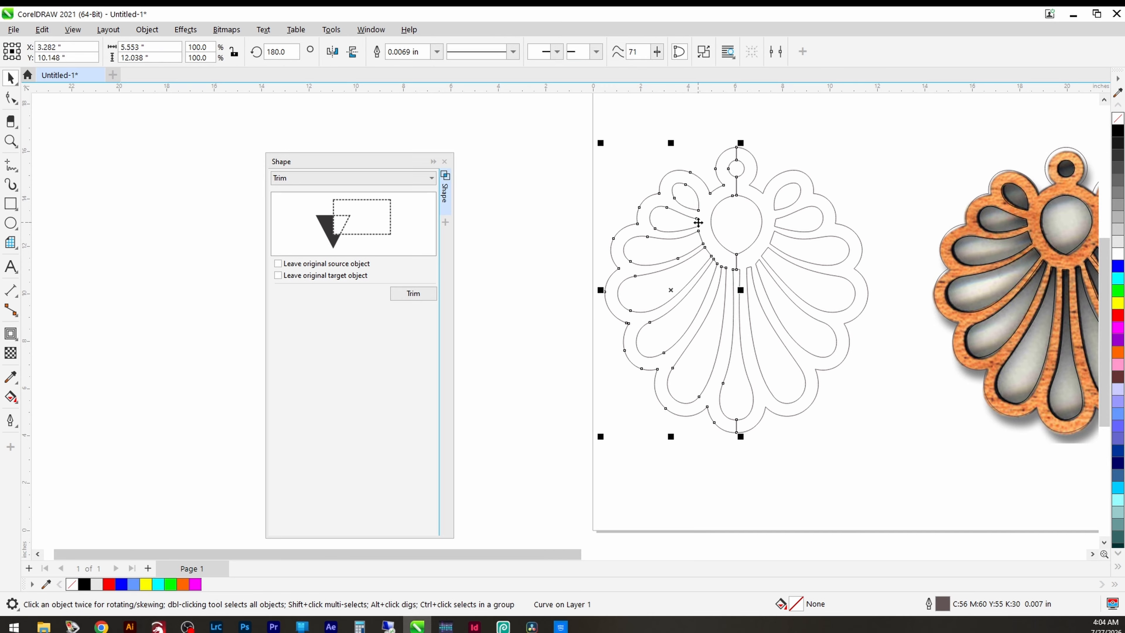
{"action": "left_click", "coordinate": [341, 170]}
{"action": "left_click", "coordinate": [341, 176]}
{"action": "left_click", "coordinate": [328, 188]}
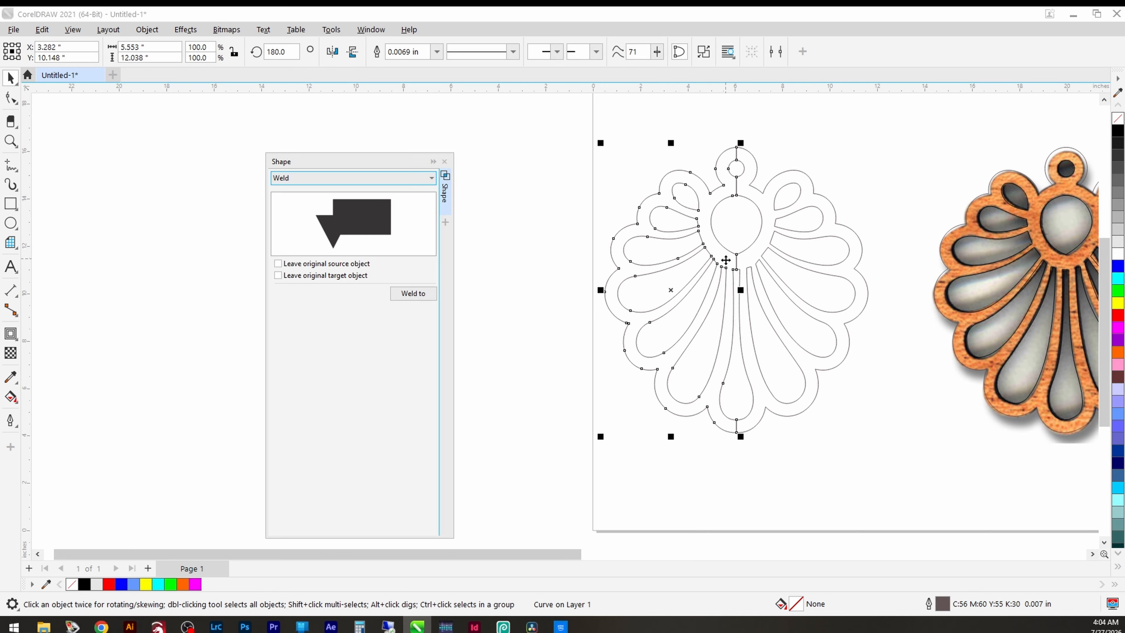
{"action": "left_click", "coordinate": [418, 294]}
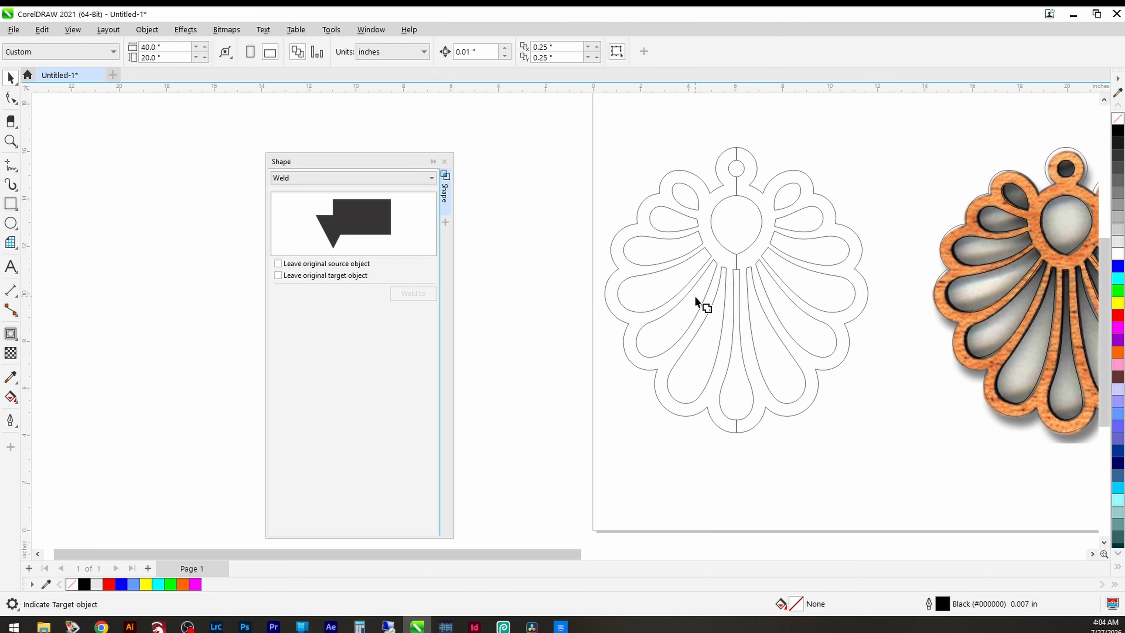
{"action": "left_click", "coordinate": [788, 239]}
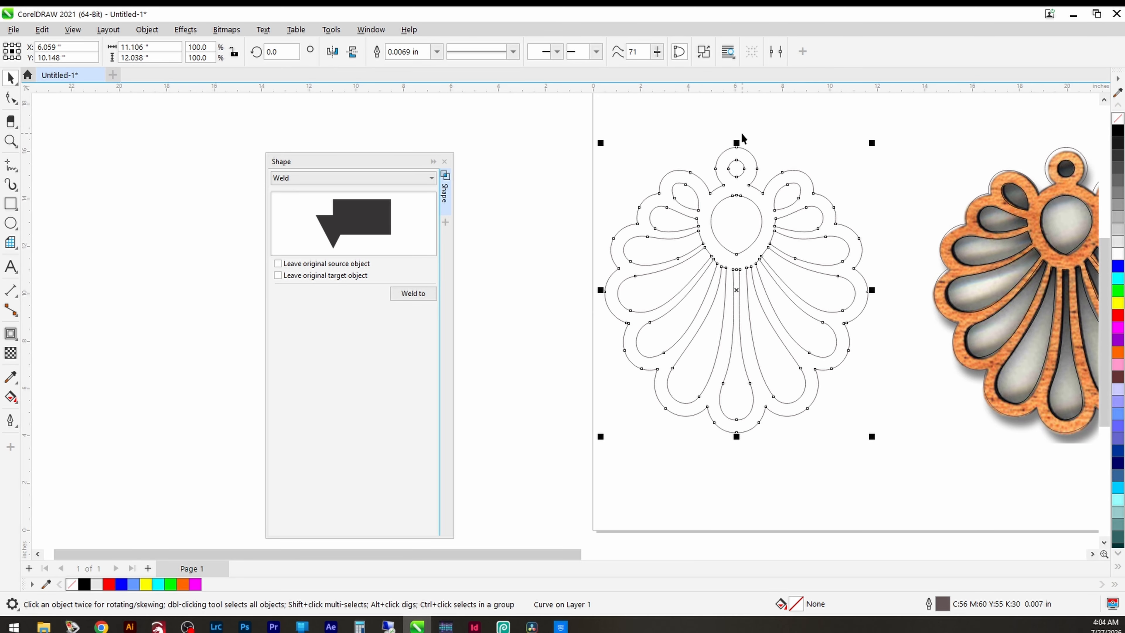
{"action": "left_click", "coordinate": [831, 149]}
- Examine the welded pendant outline along its center seam and compare the whole shape with the wooden reference image
{"action": "scroll", "coordinate": [753, 237], "scroll_direction": "up", "scroll_amount": 4}
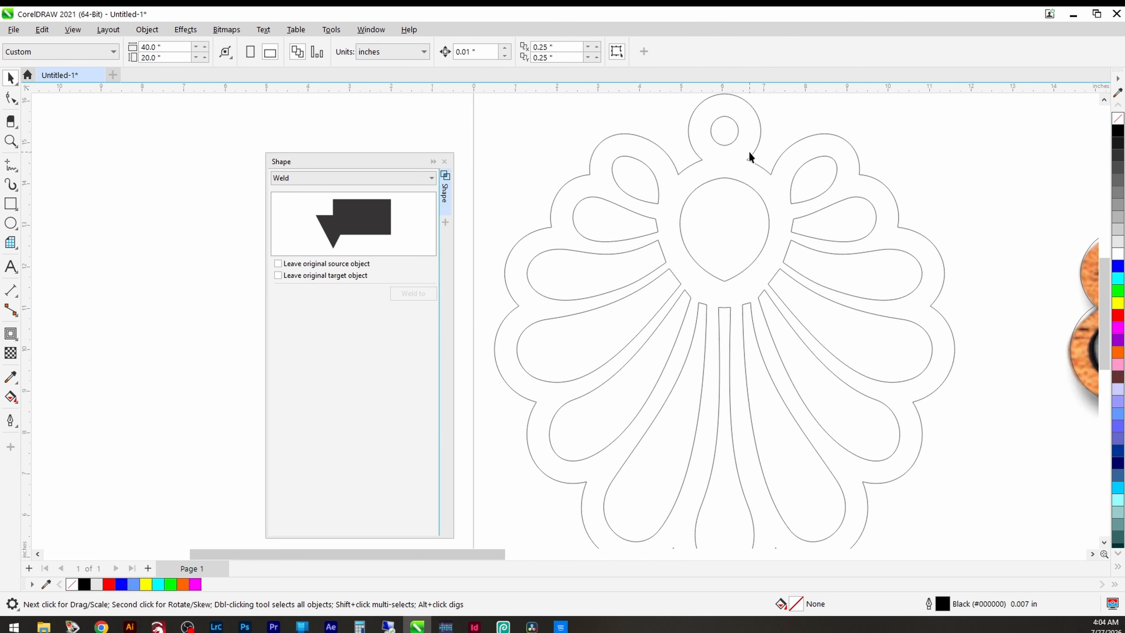
{"action": "scroll", "coordinate": [768, 249], "scroll_direction": "down", "scroll_amount": 4}
{"action": "left_click", "coordinate": [775, 235]}
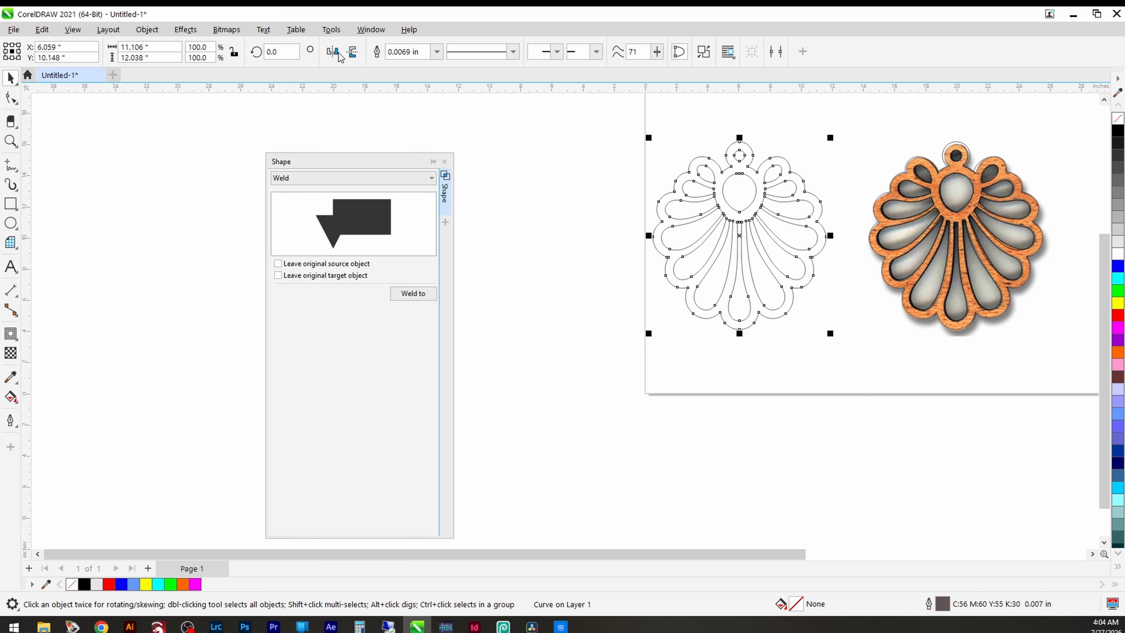
{"action": "left_click", "coordinate": [843, 372]}
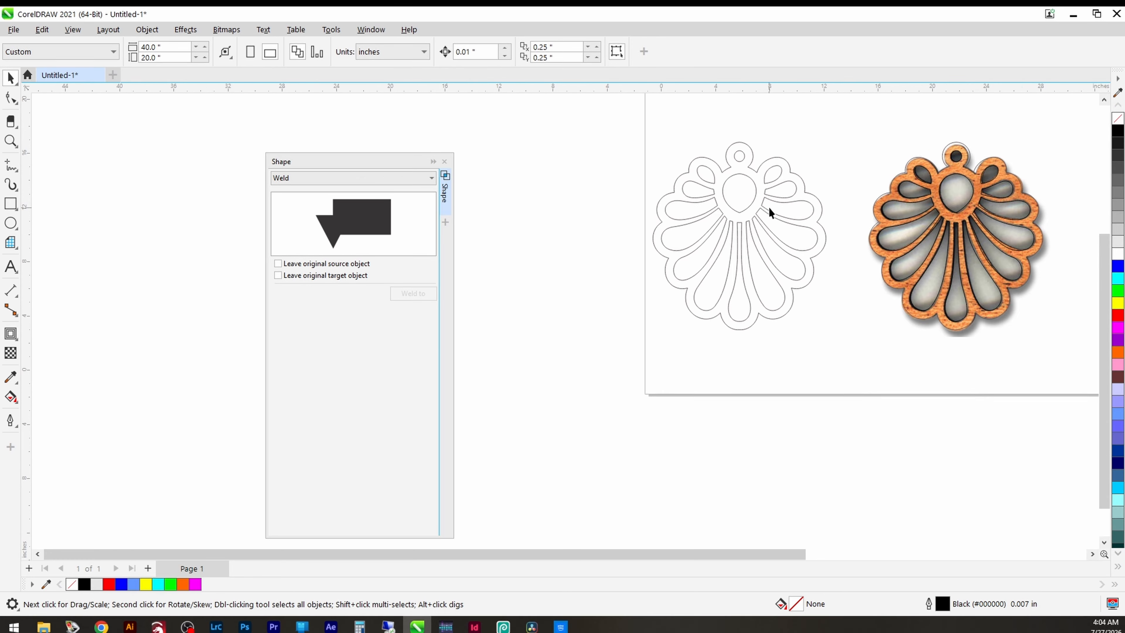
{"action": "scroll", "coordinate": [766, 200], "scroll_direction": "up", "scroll_amount": 1}
{"action": "scroll", "coordinate": [766, 200], "scroll_direction": "up", "scroll_amount": 1}
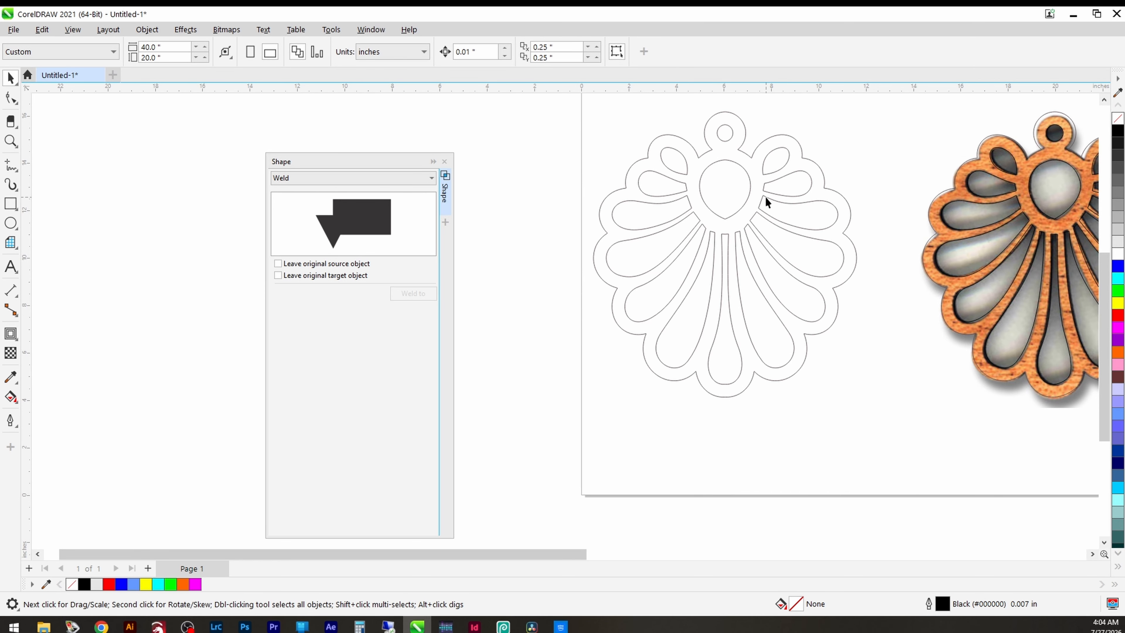
{"action": "scroll", "coordinate": [800, 322], "scroll_direction": "down", "scroll_amount": 2}
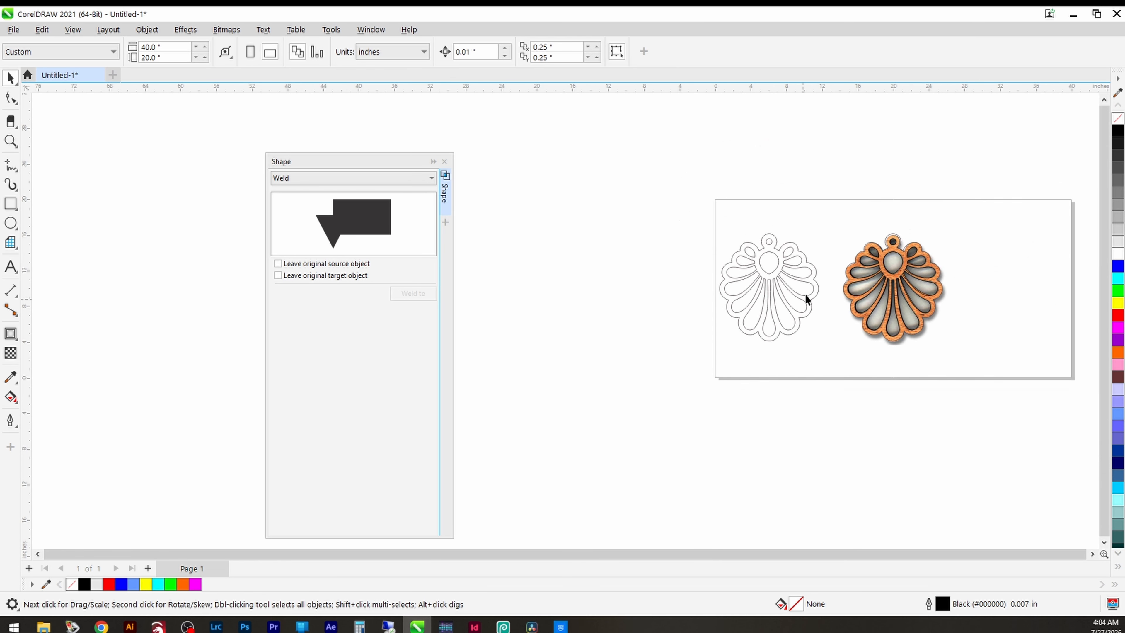